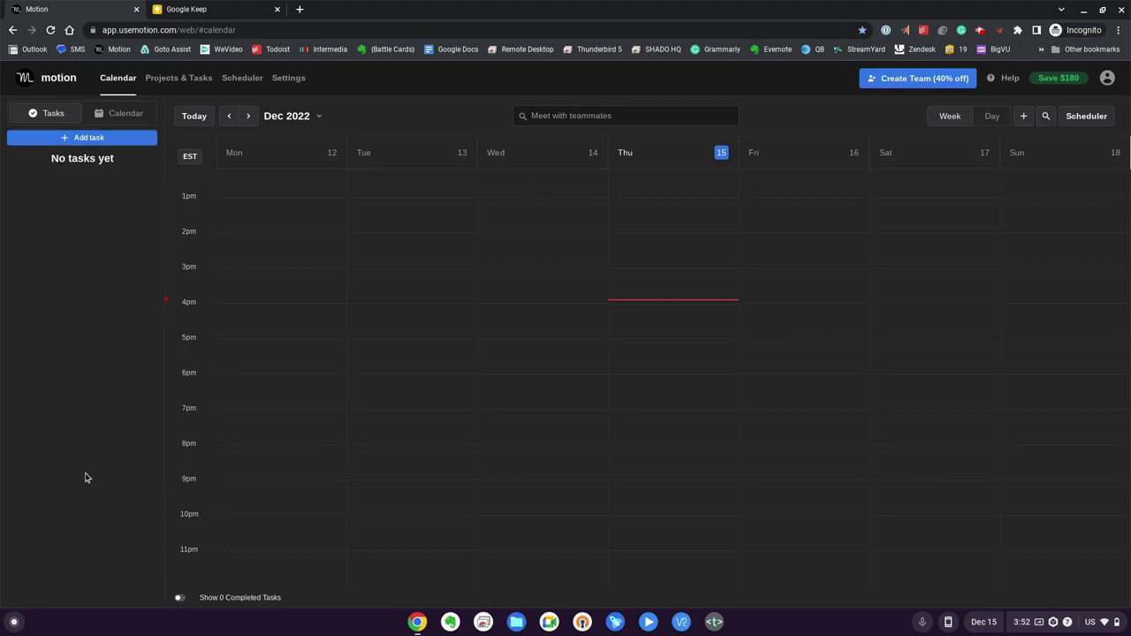
Review the Morning schedule's hours, then the After Hours schedule (6–10 pm weekdays, EST)
click(289, 79)
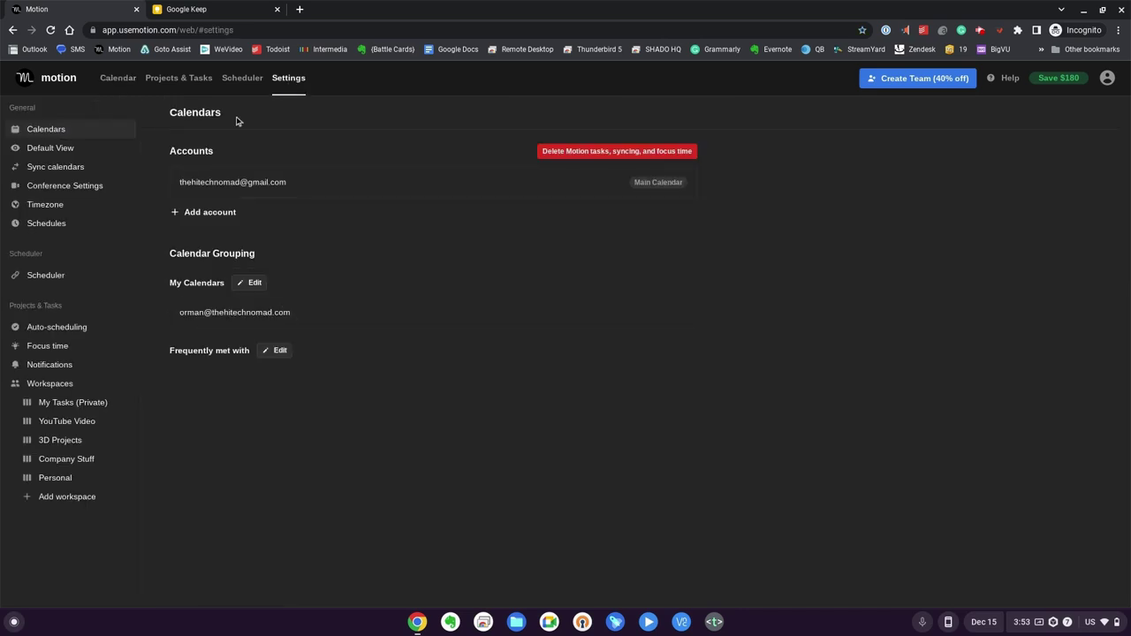
click(59, 226)
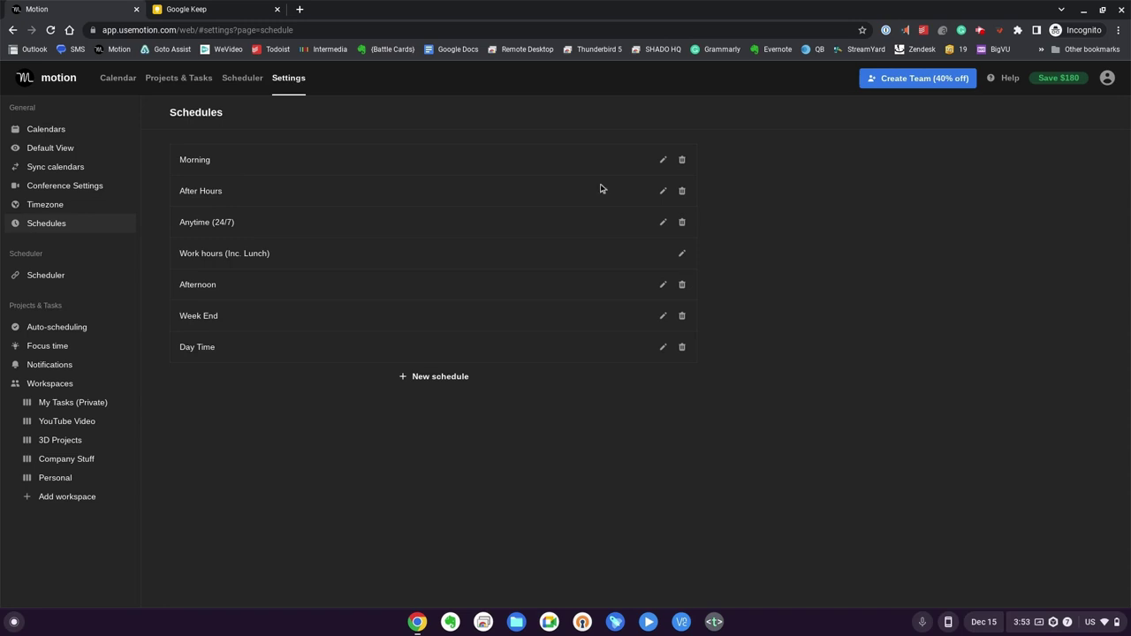
click(663, 160)
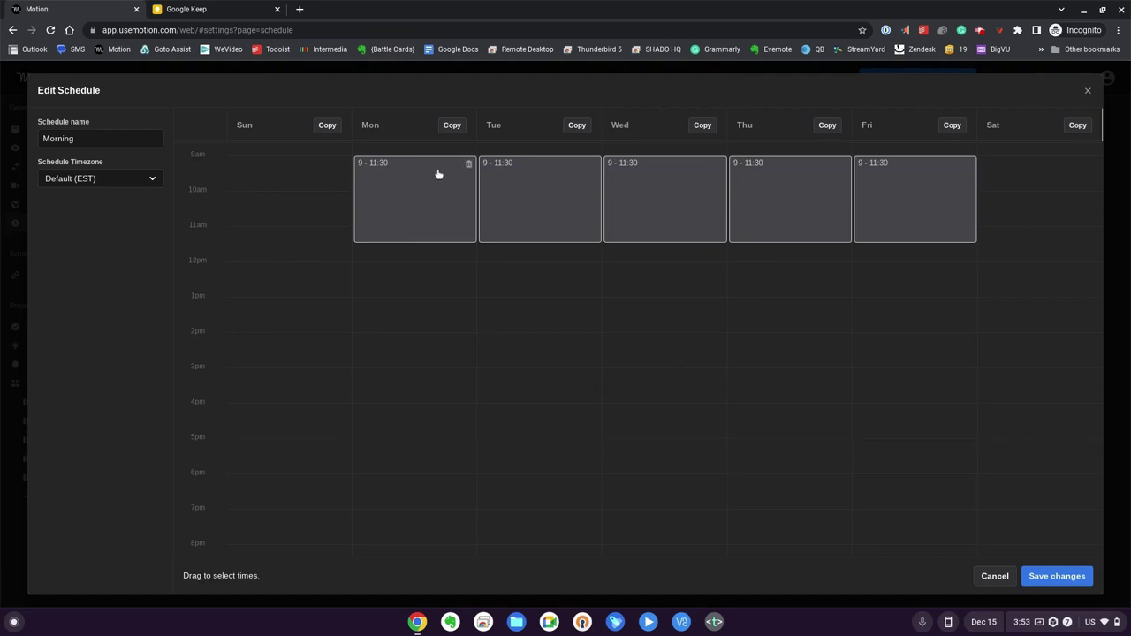
click(994, 576)
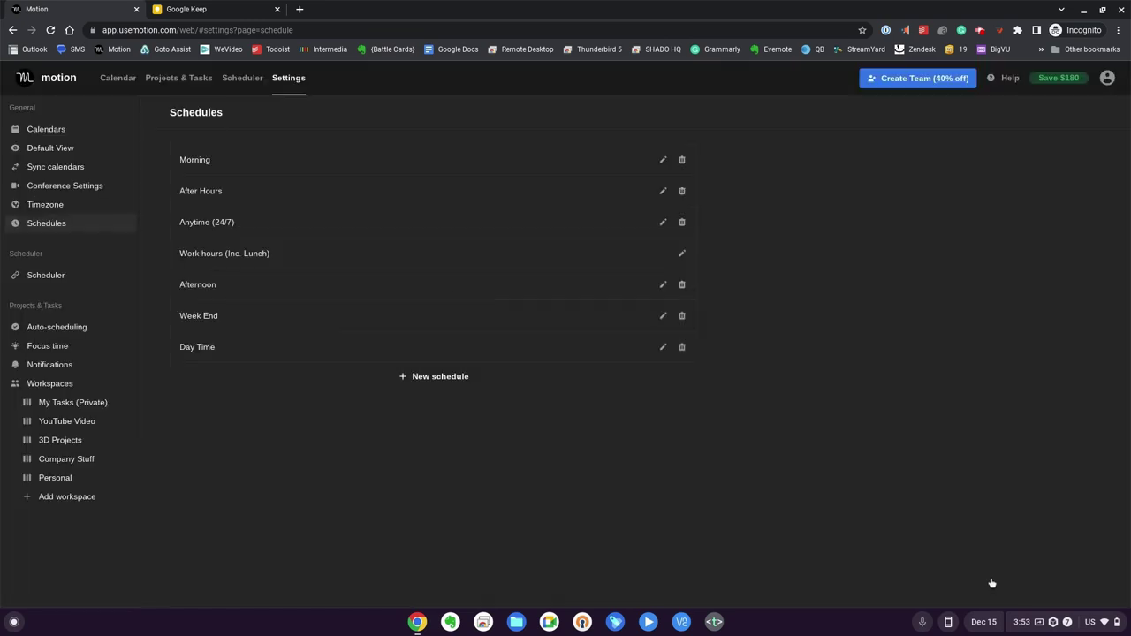
click(662, 191)
scroll(415, 415, down, 2)
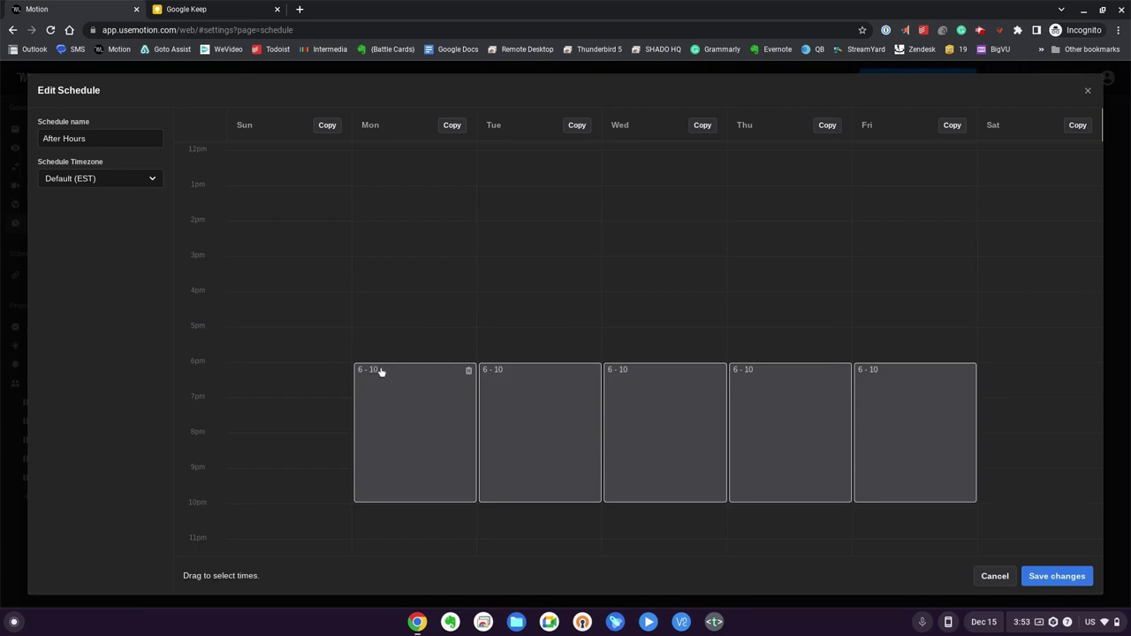
key(Escape)
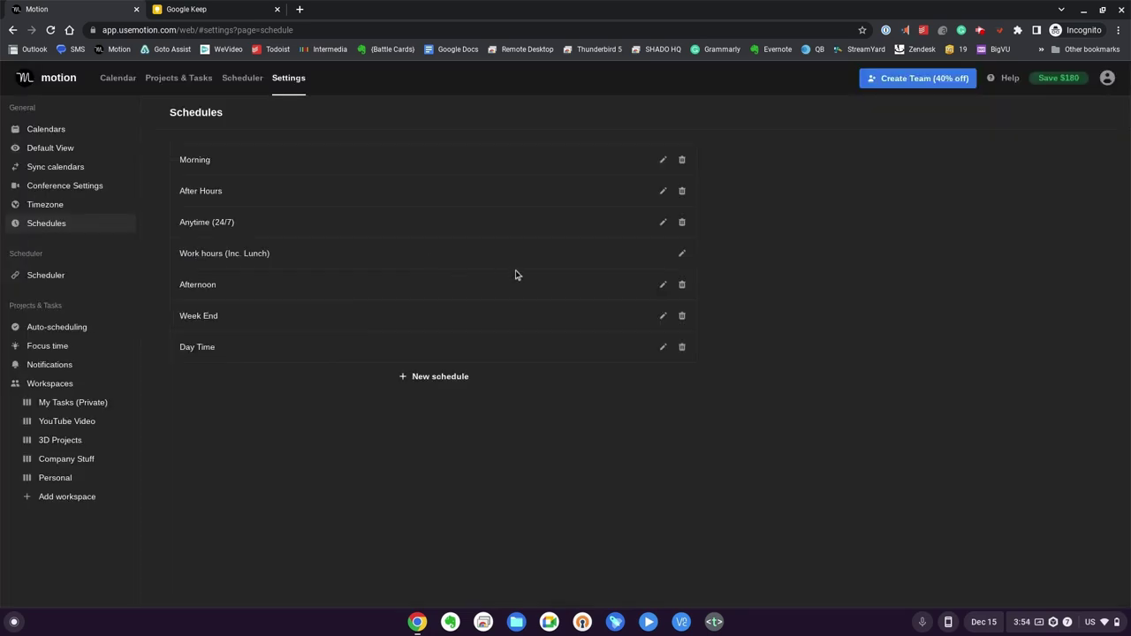
click(681, 253)
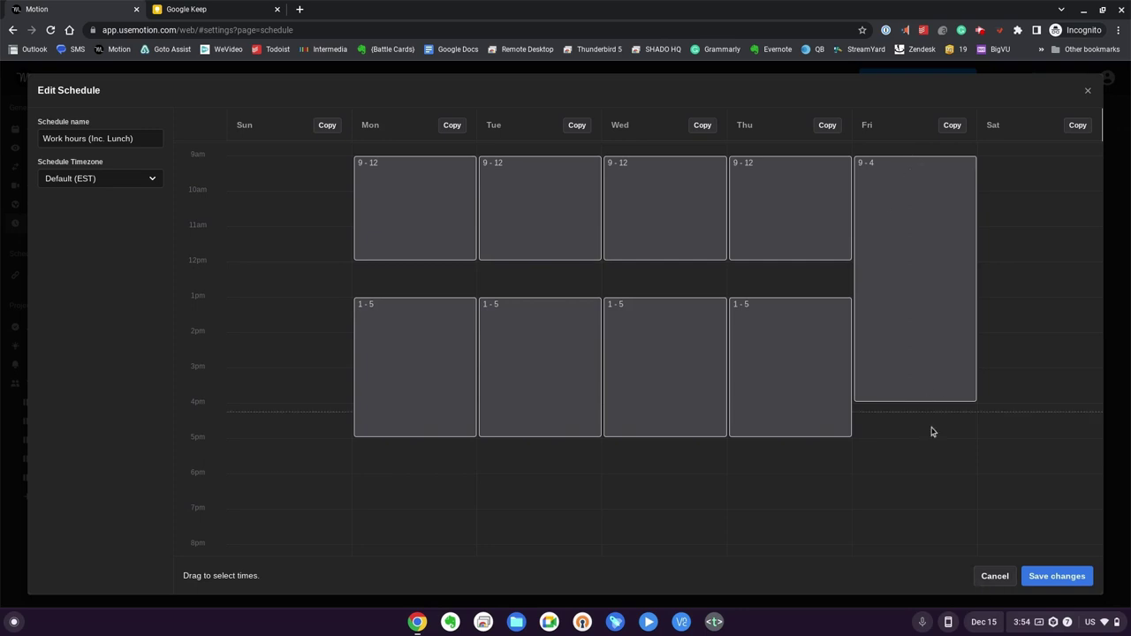
click(1008, 576)
click(663, 316)
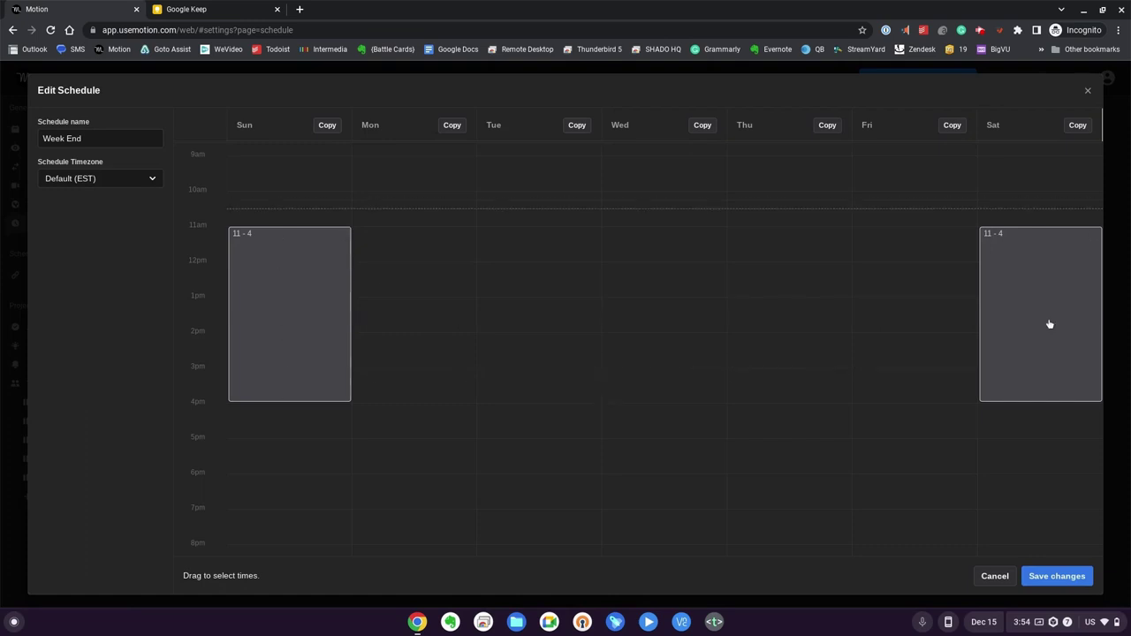
click(987, 577)
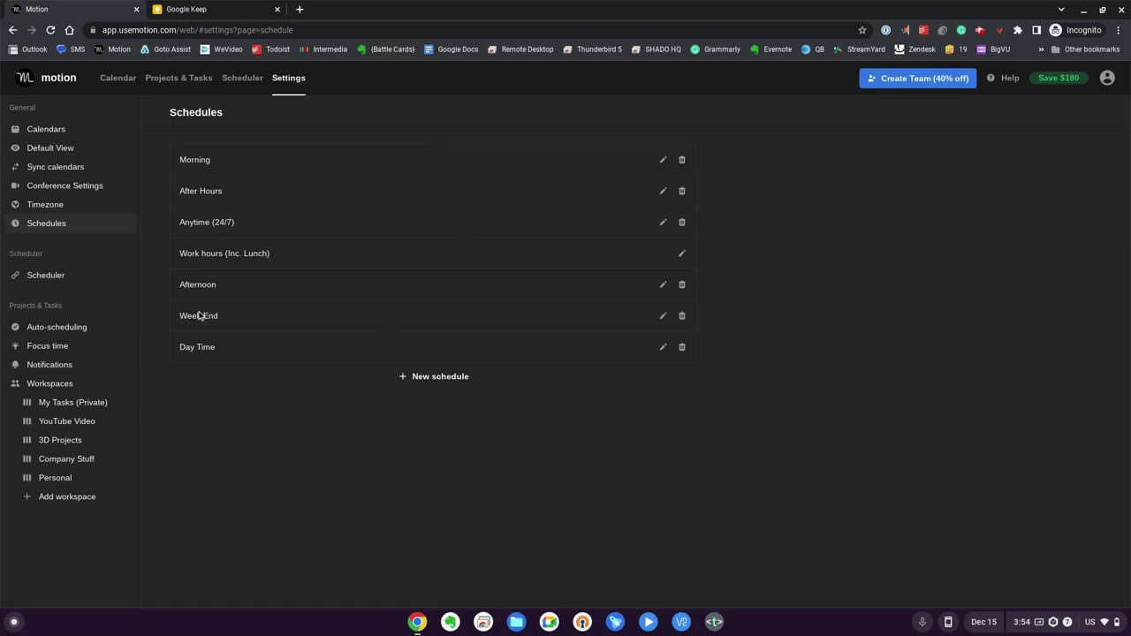
click(662, 348)
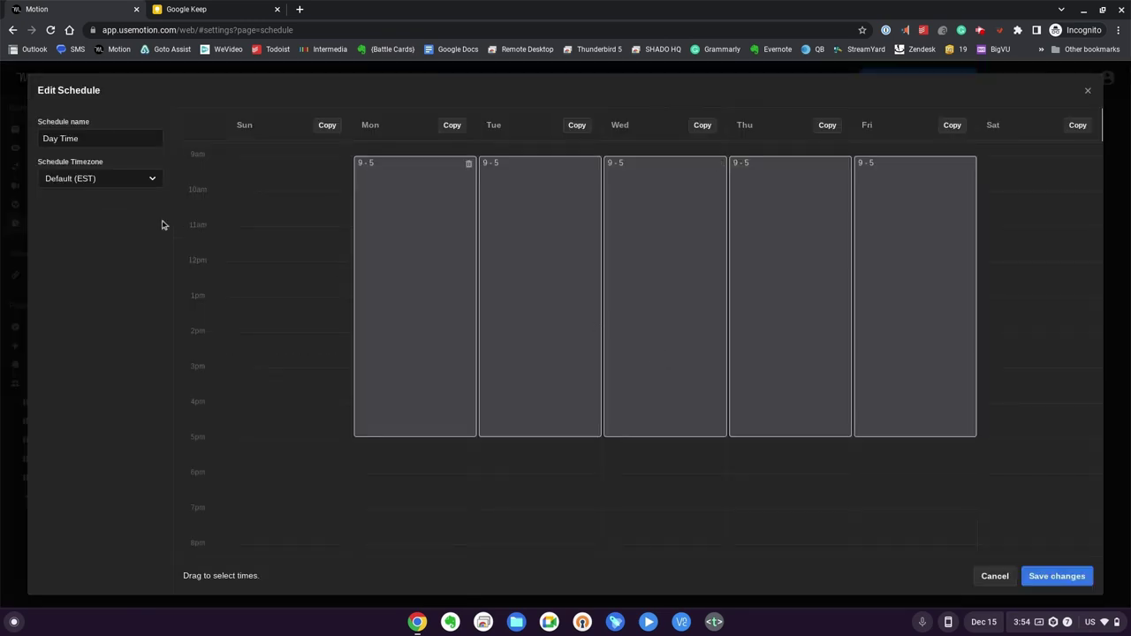
scroll(380, 212, up, 1)
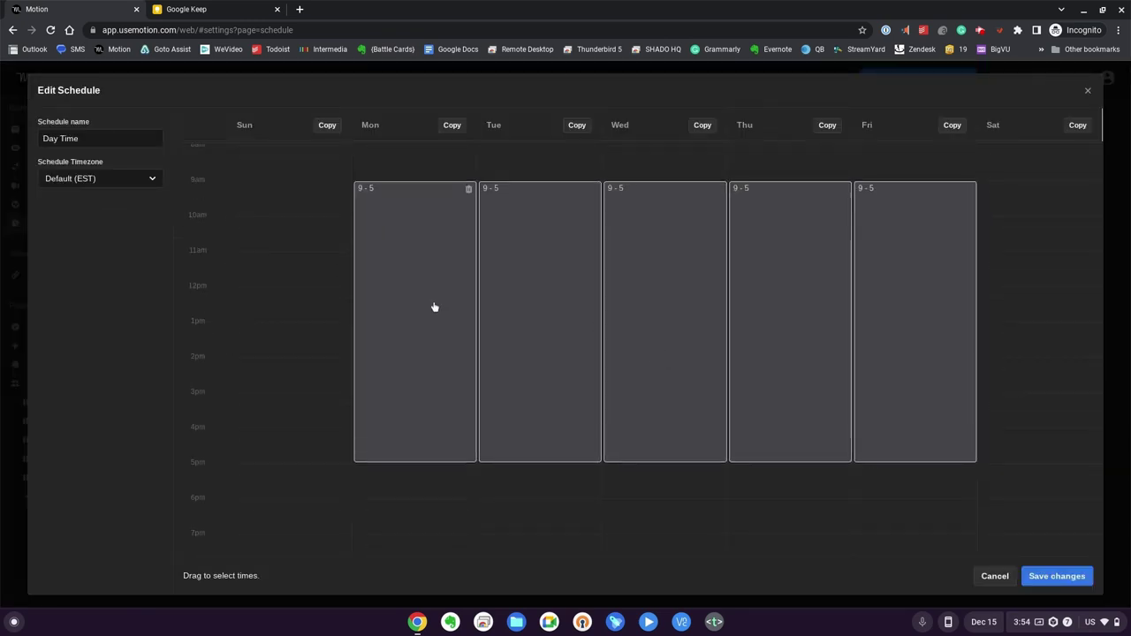
click(994, 576)
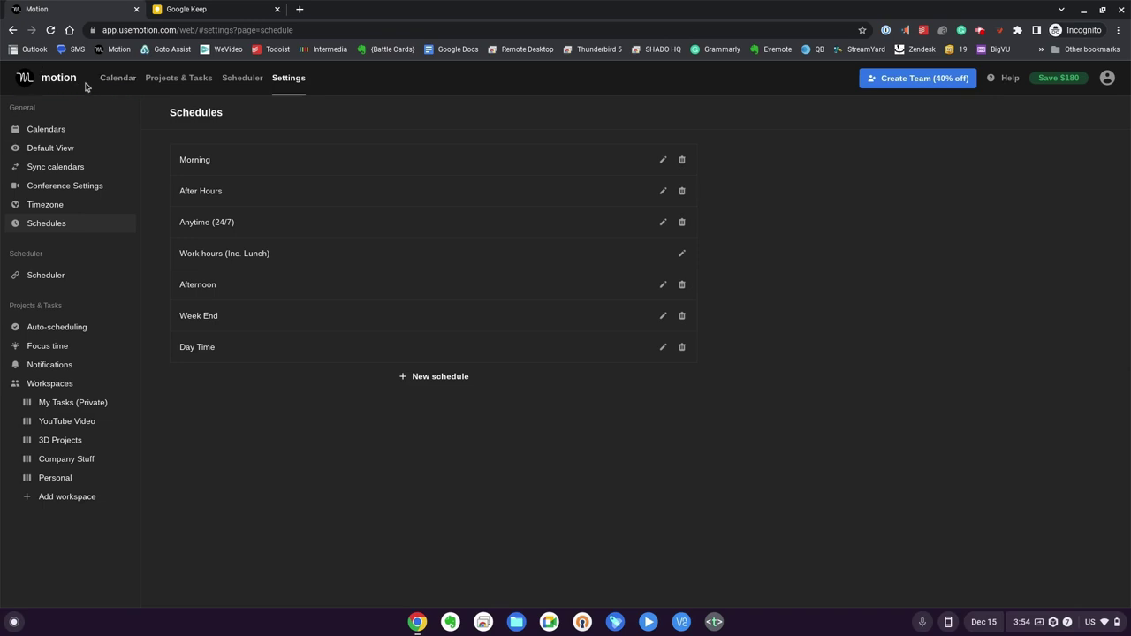
Read the Tasks note in Google Keep and return to the Motion calendar
click(215, 8)
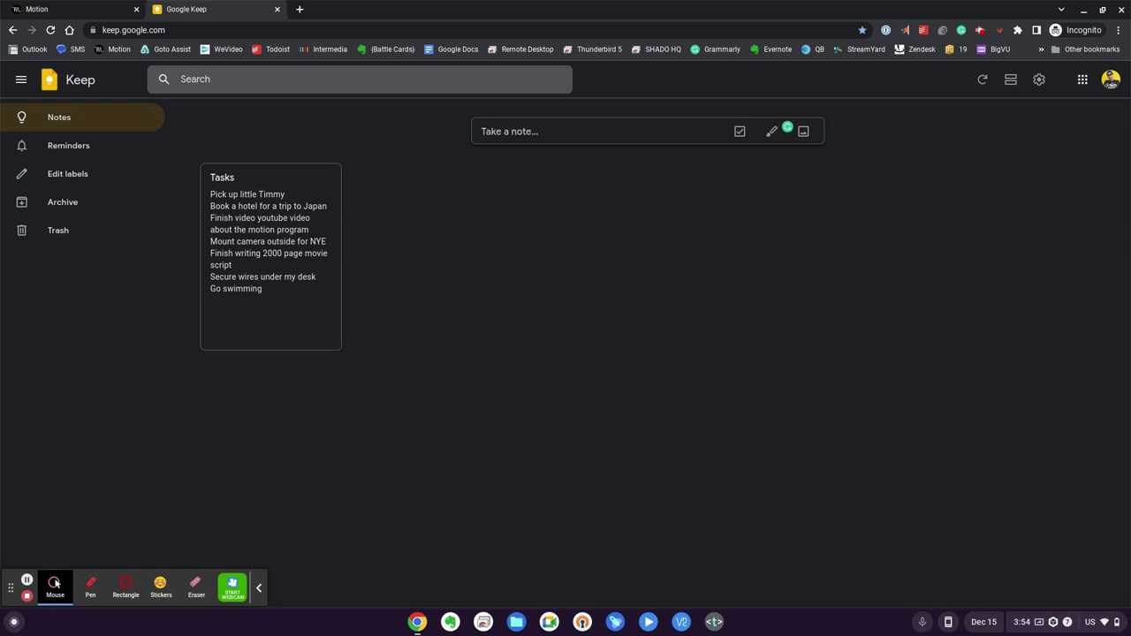
click(76, 7)
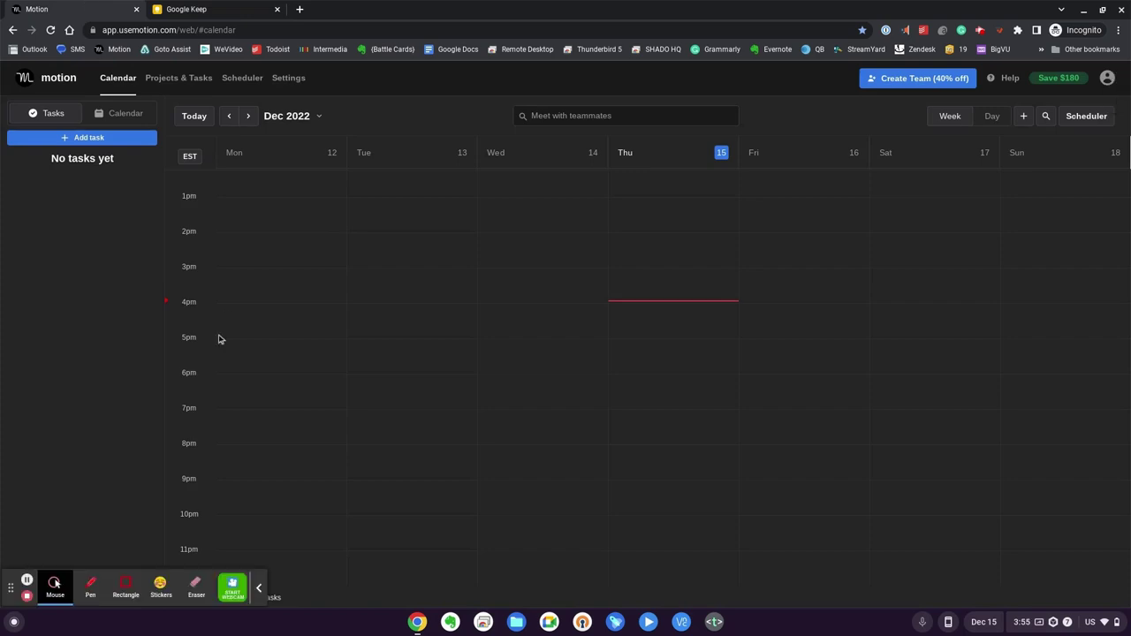
Create a new task named 'Finish movie script' with a 20-hour duration
click(82, 142)
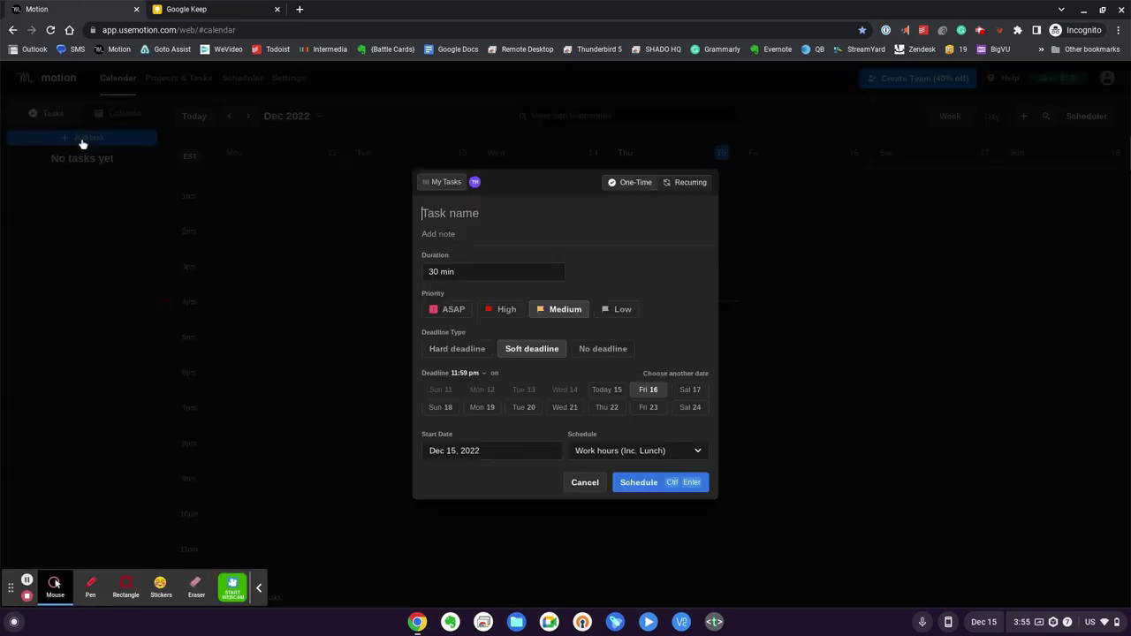
text(Finish movie script)
click(501, 277)
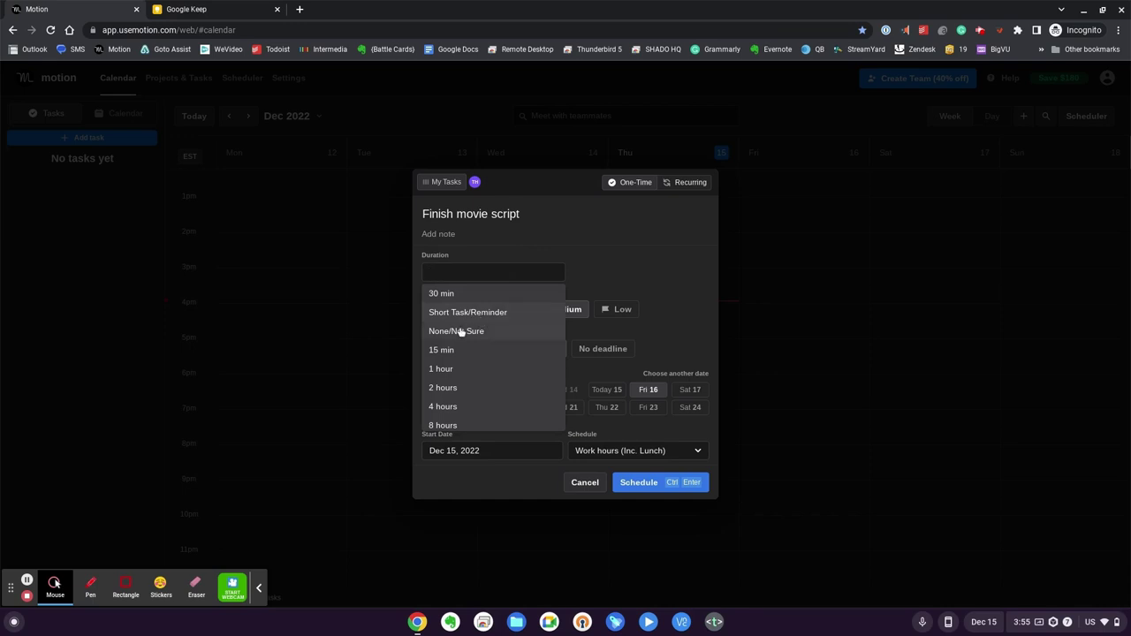
click(453, 277)
text(4)
key(BackSpace)
text(20)
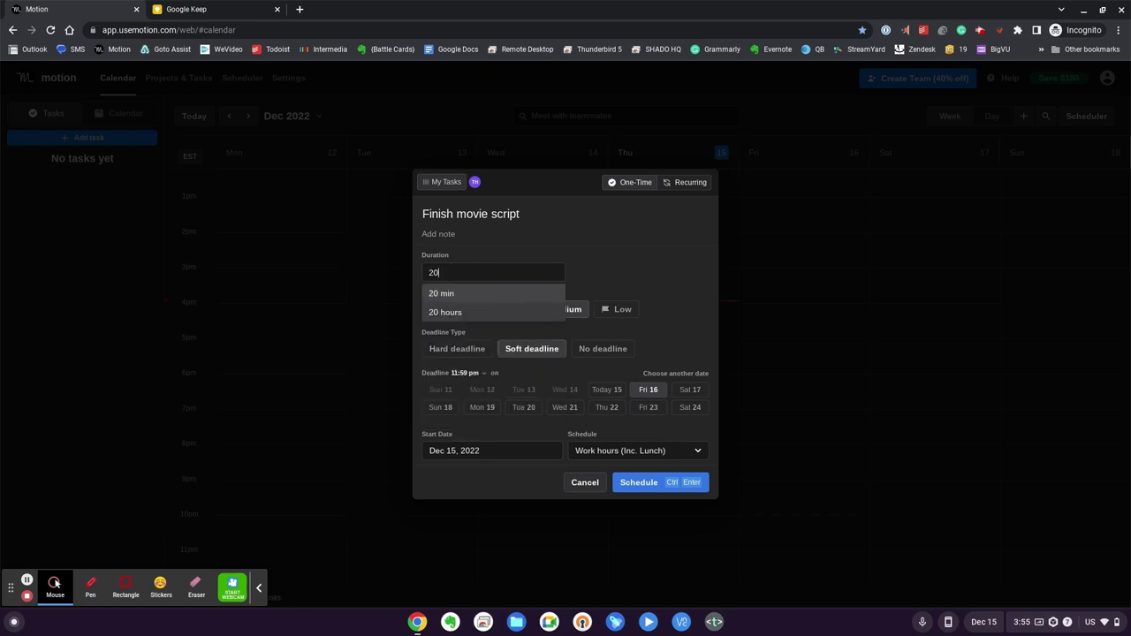
click(447, 311)
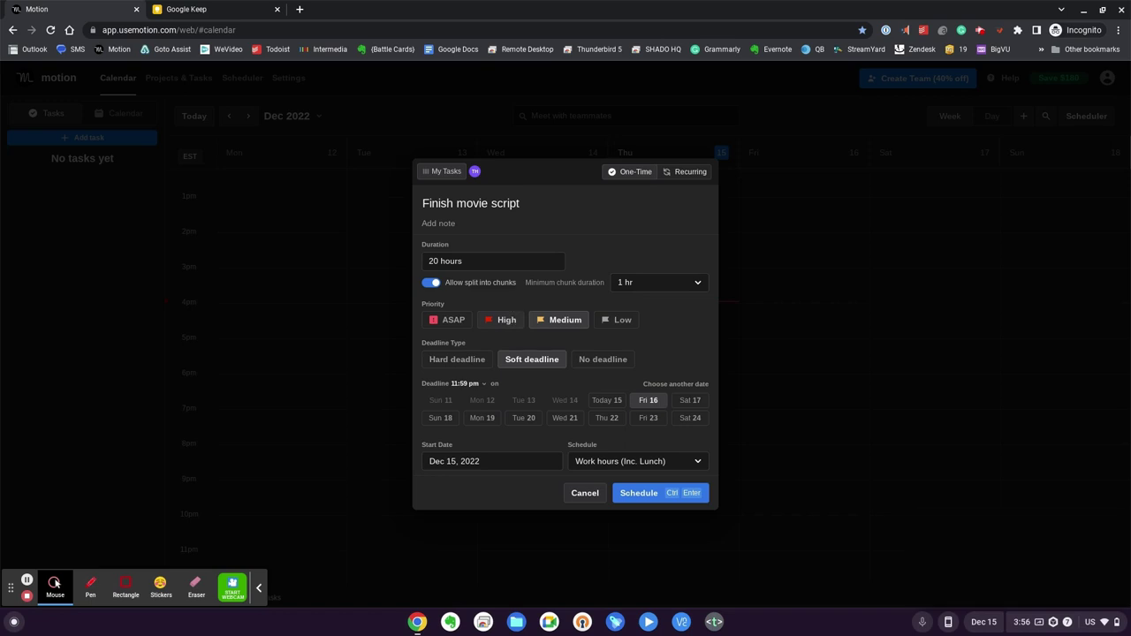
Make the task's deadline a hard deadline on Sat Dec 31
click(458, 364)
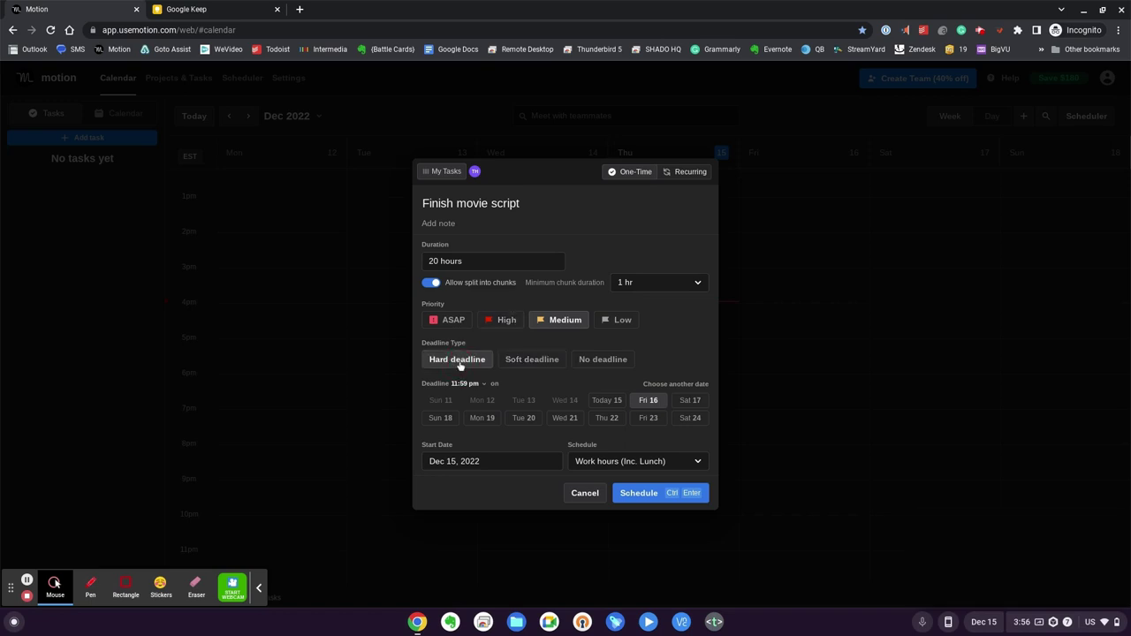
click(687, 385)
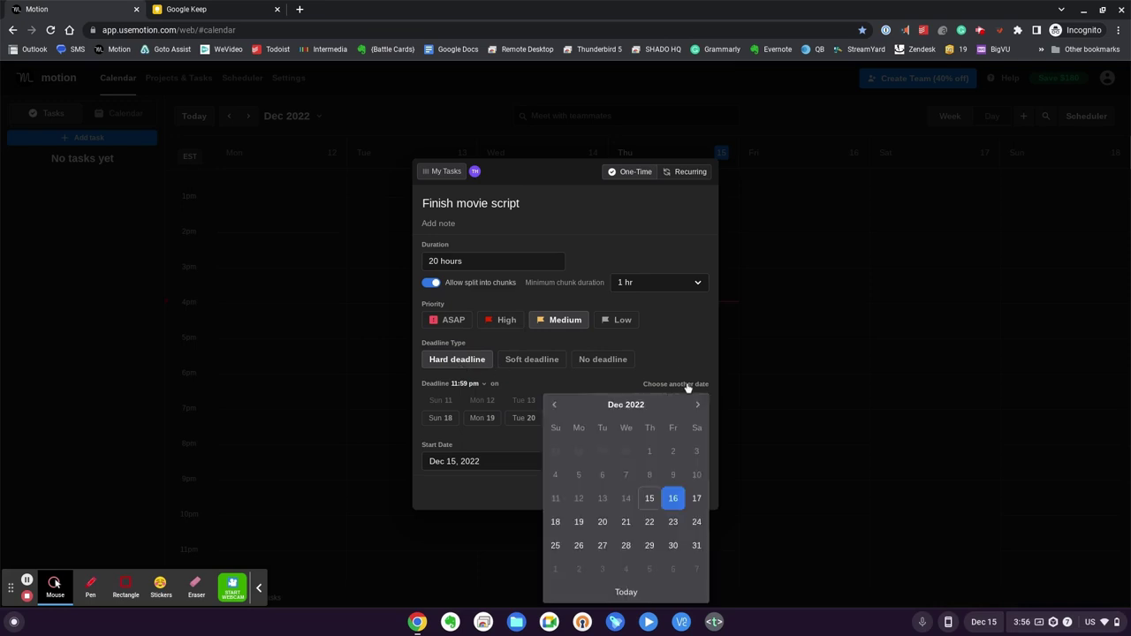
click(697, 545)
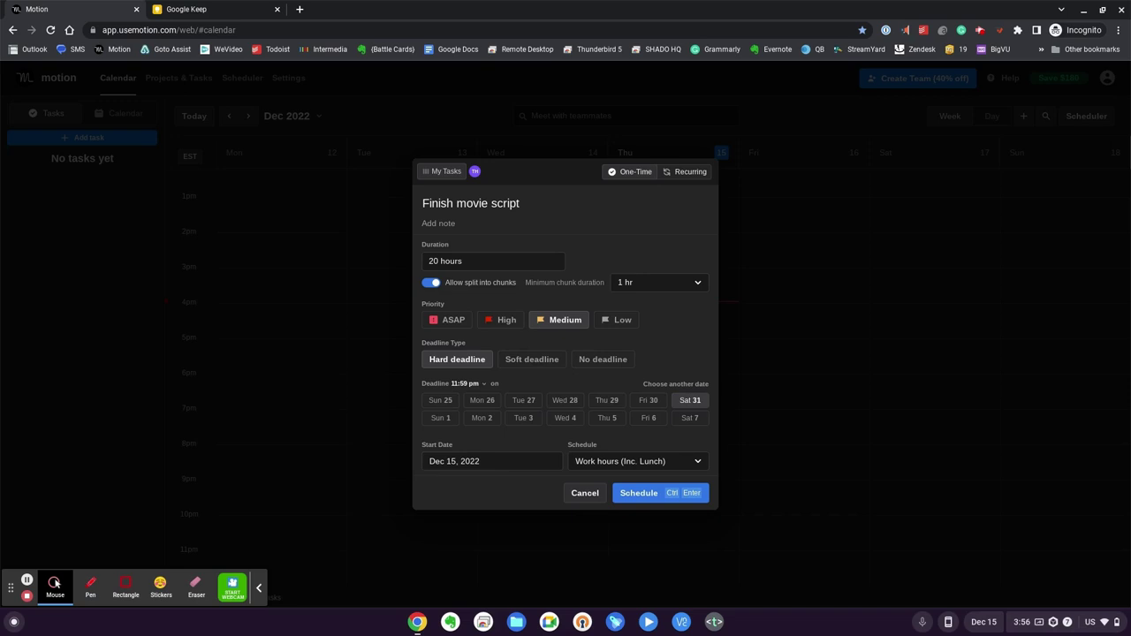
Assign the Day Time schedule to the task and schedule it
click(611, 471)
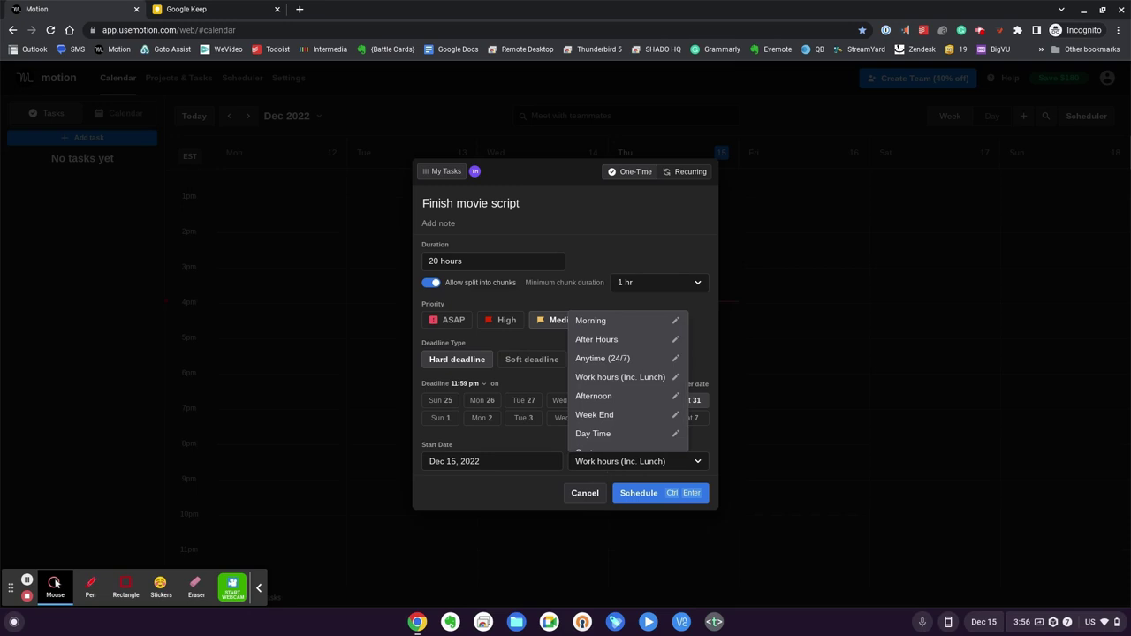
scroll(618, 433, down, 1)
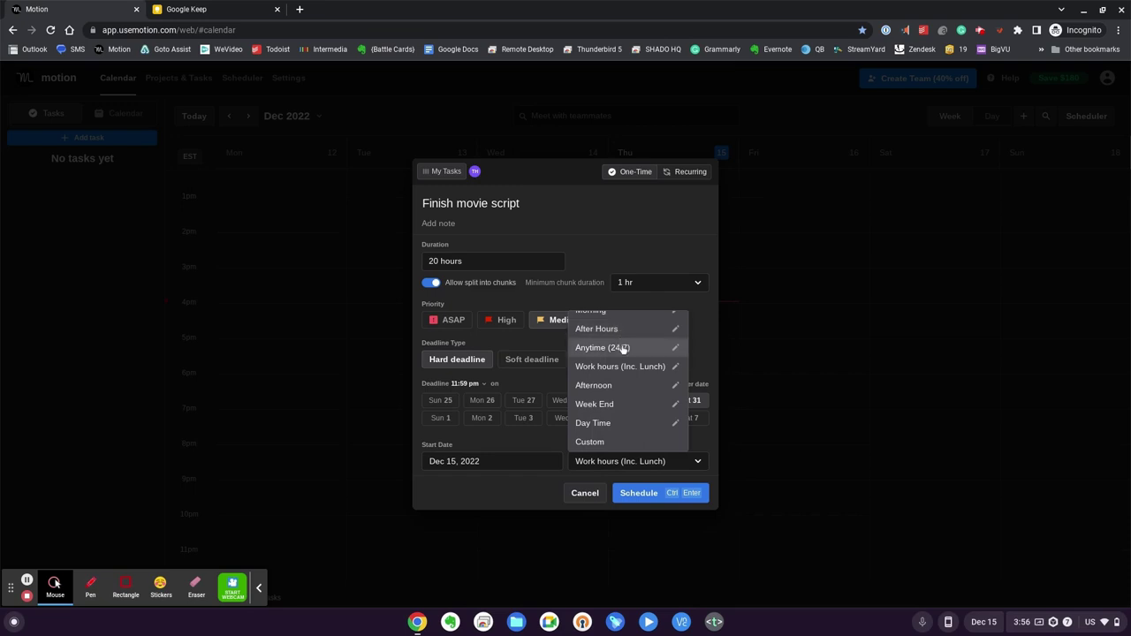
scroll(623, 411, down, 1)
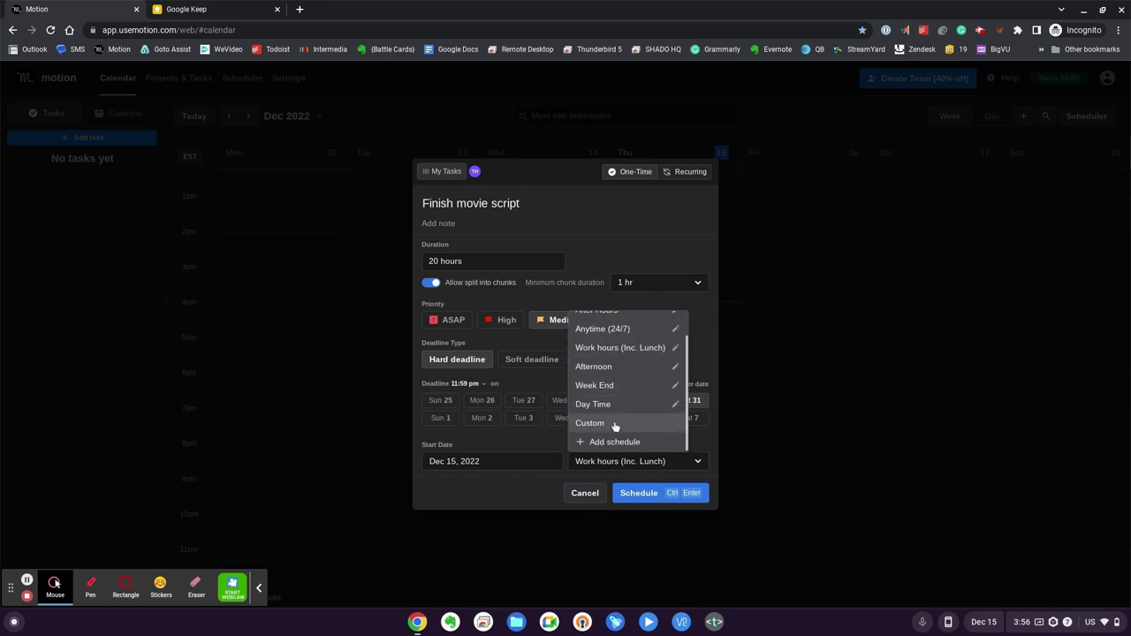
click(615, 424)
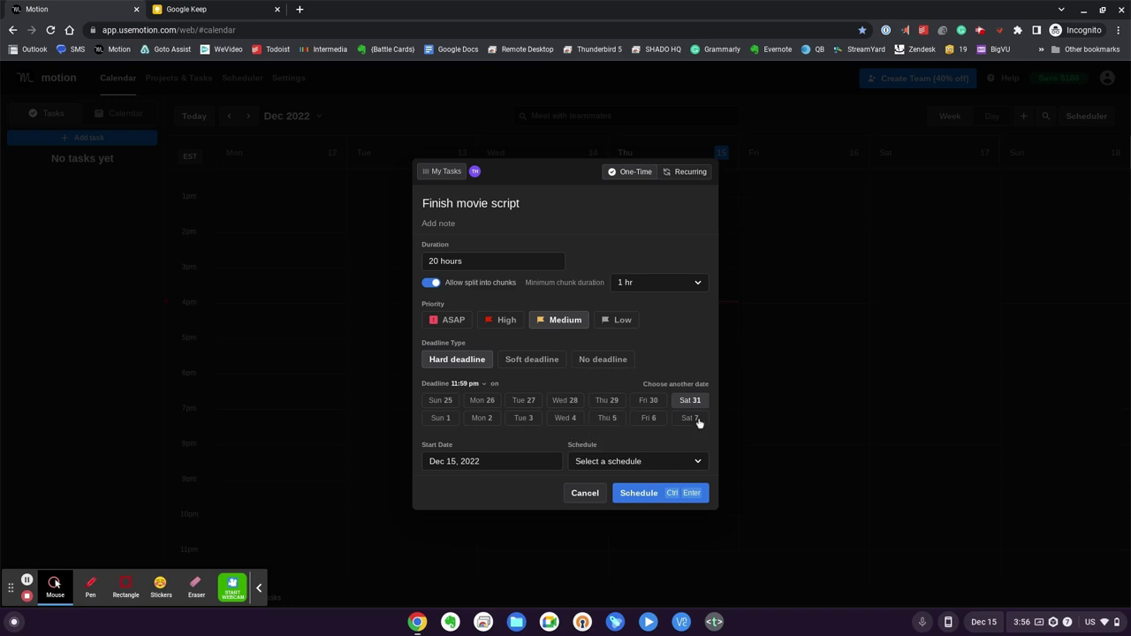
click(614, 463)
scroll(628, 418, down, 1)
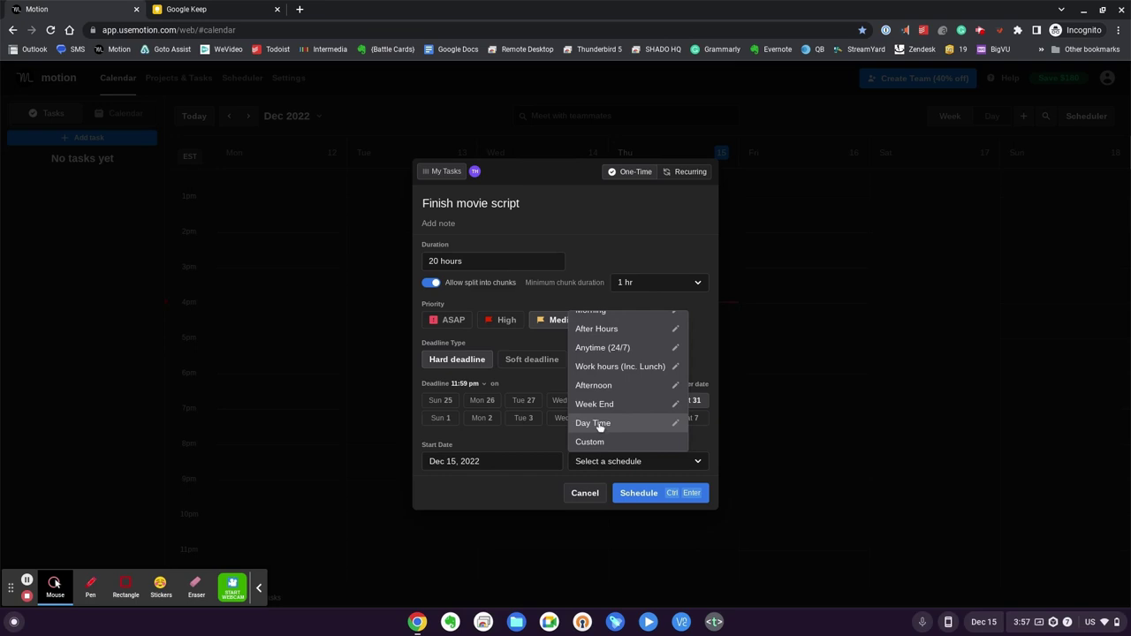
click(599, 424)
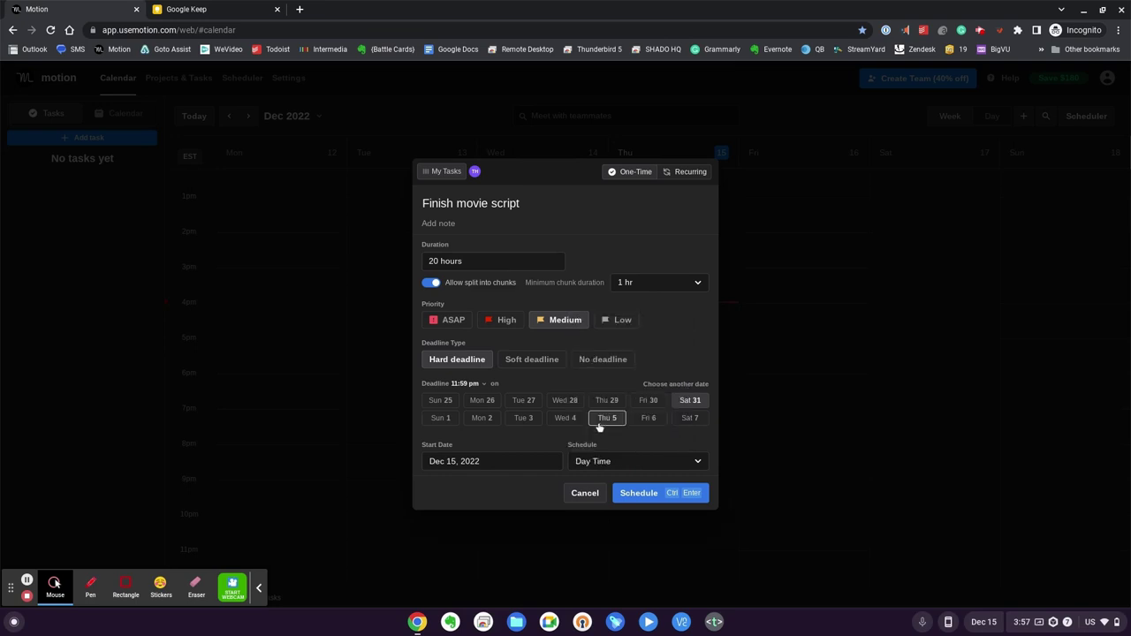
click(641, 495)
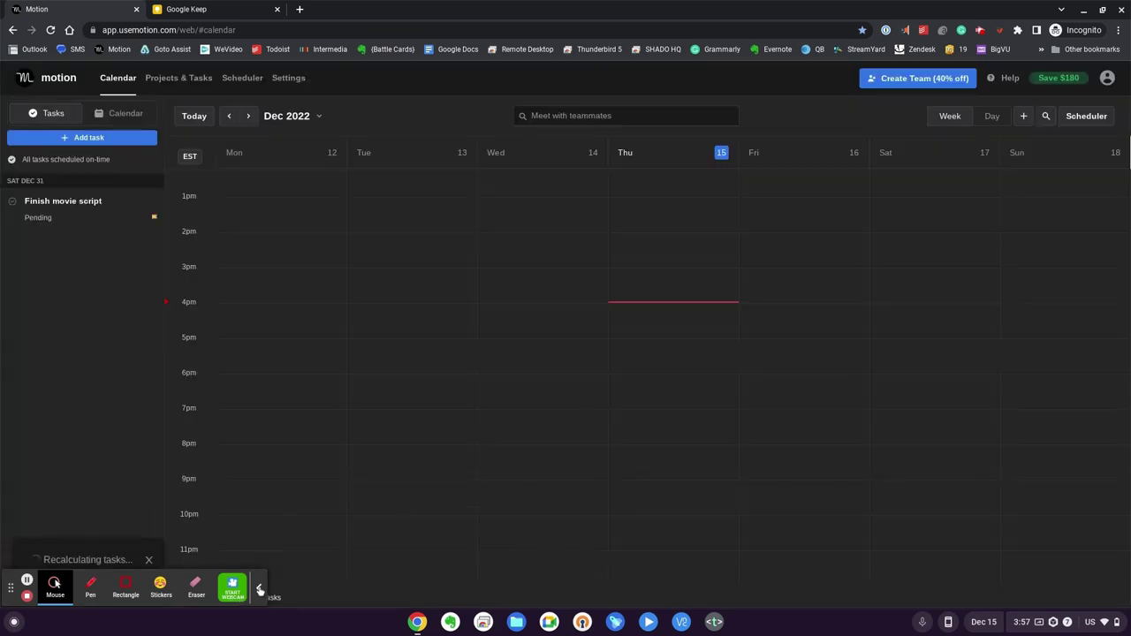
Scroll the week view to review the Finish movie script blocks on Thu 15 and Fri 16
click(260, 590)
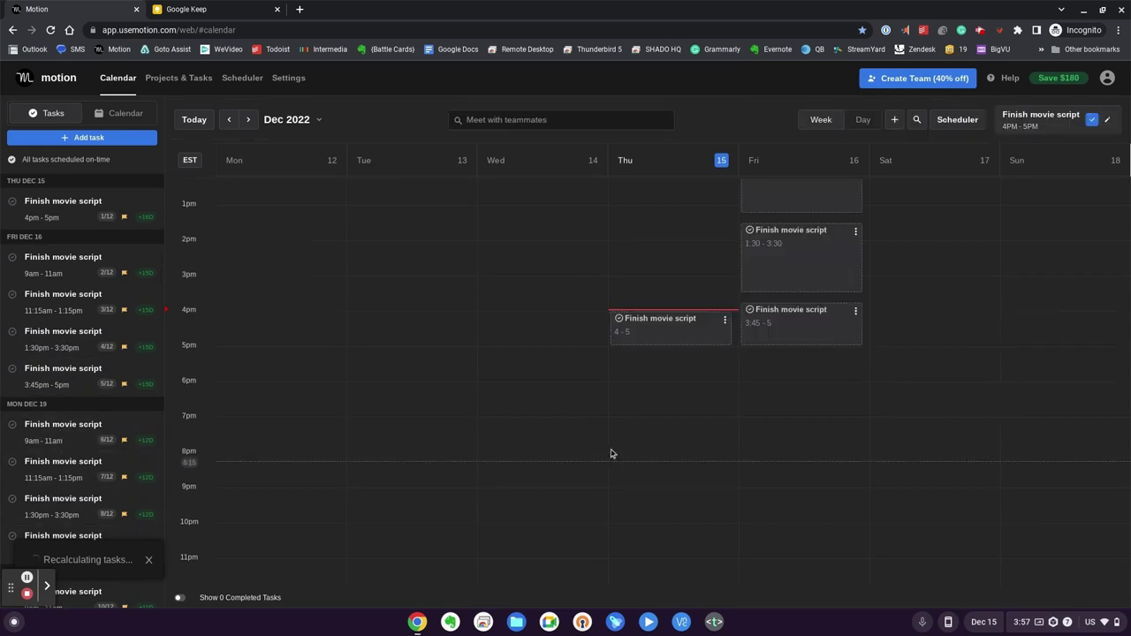
scroll(677, 379, up, 1)
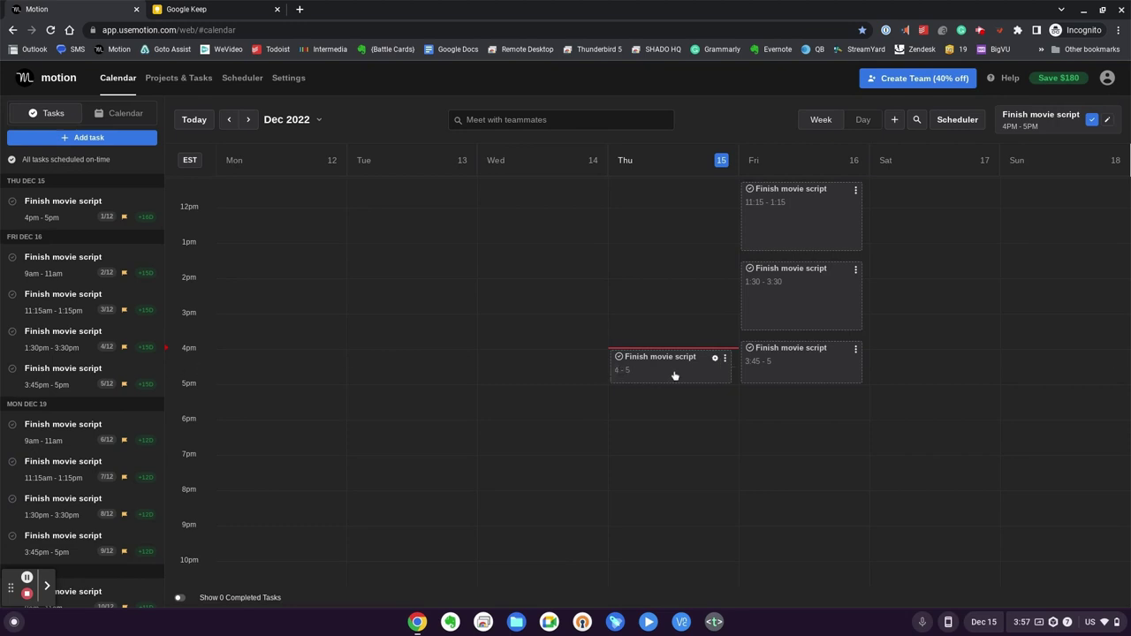
scroll(676, 379, up, 5)
scroll(677, 380, down, 1)
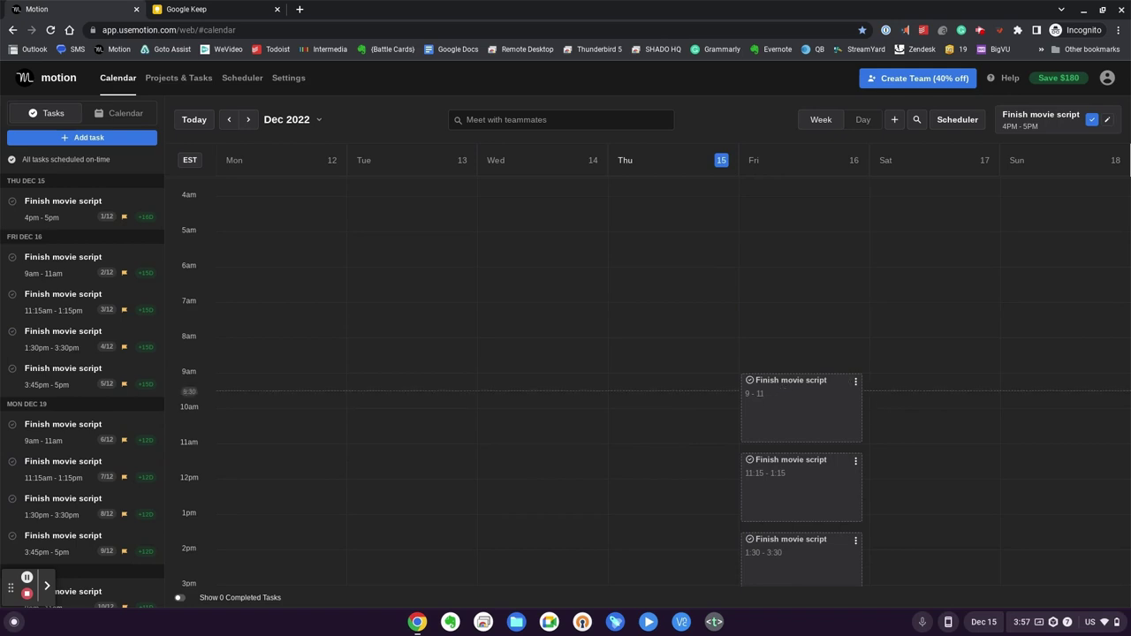
scroll(782, 371, down, 3)
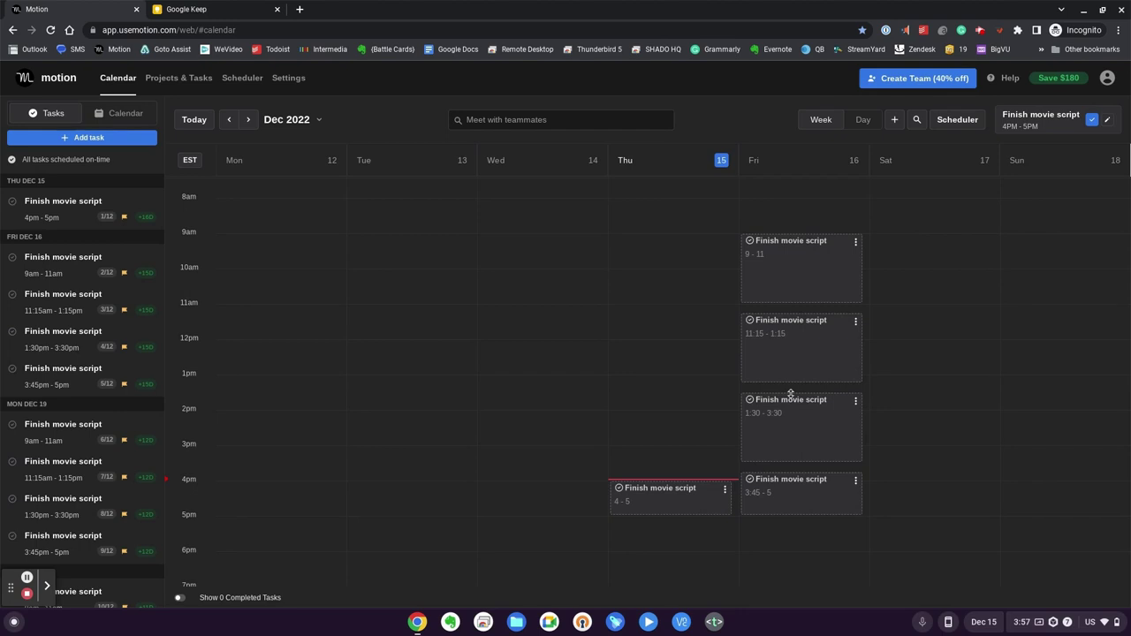
click(216, 6)
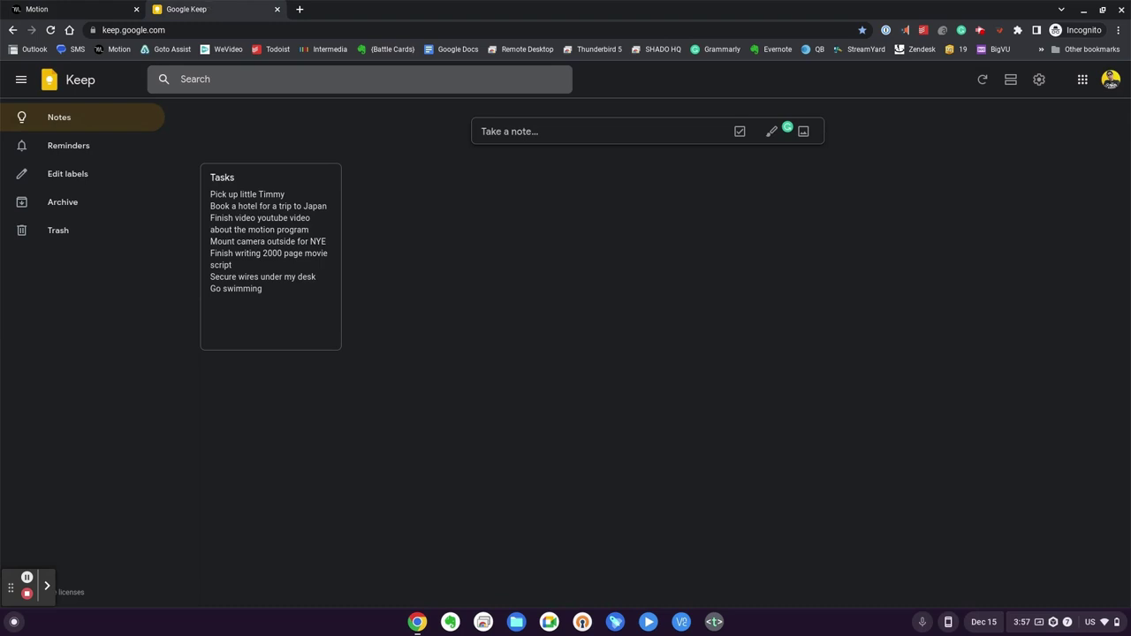
click(89, 7)
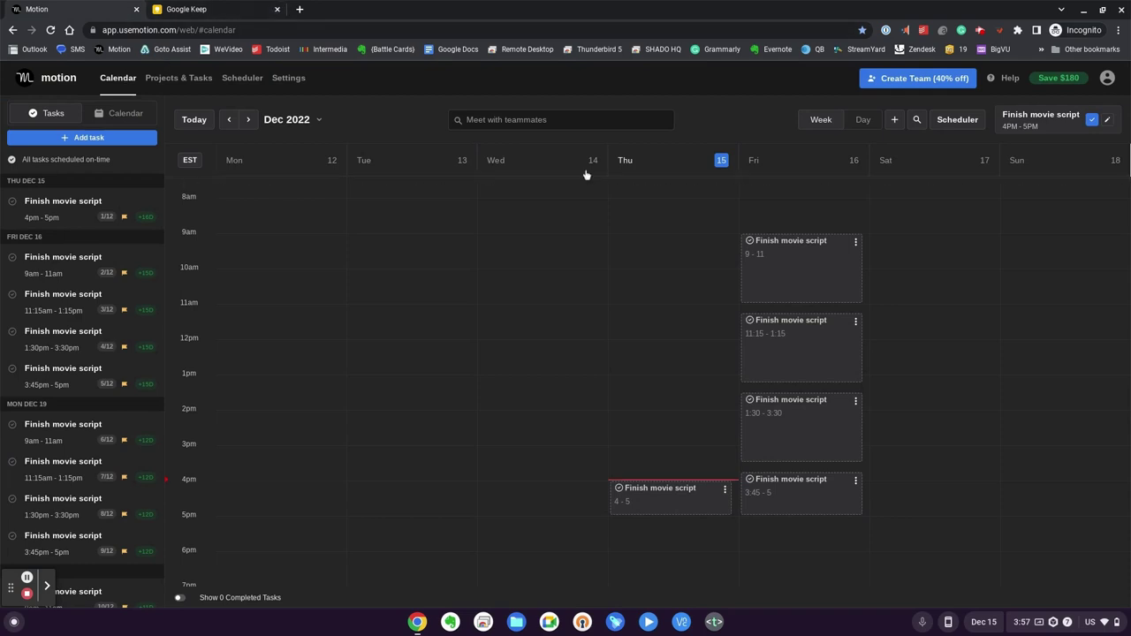
Create a pick-up event for the child on Fri Dec 16 from 2:00 to 3:30 pm
click(895, 121)
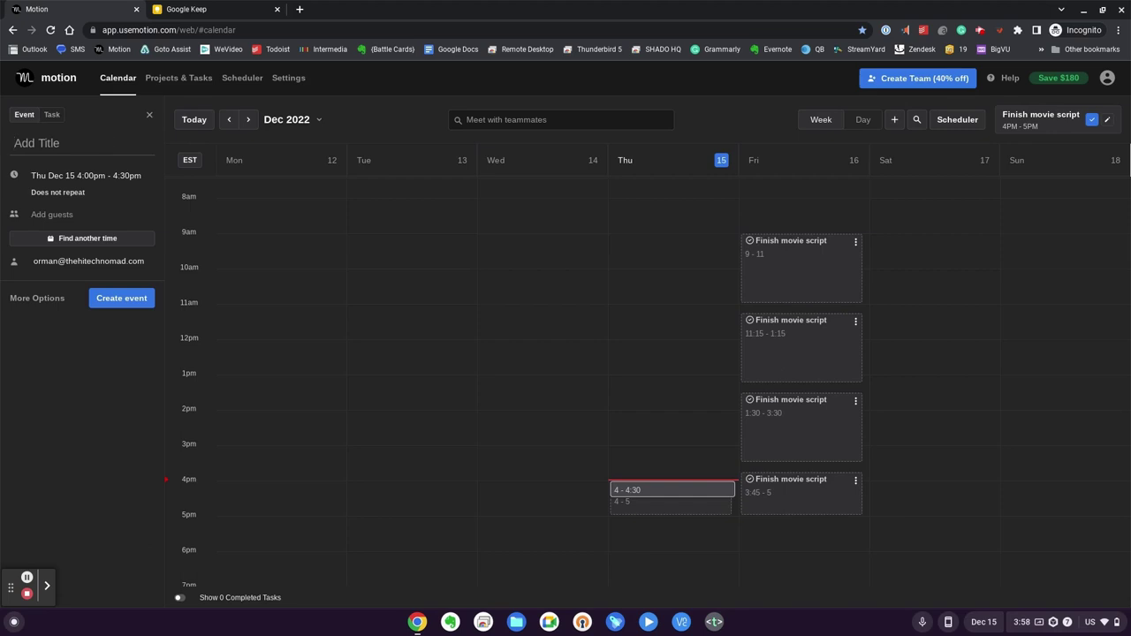
text(Pick)
text(up little timmy)
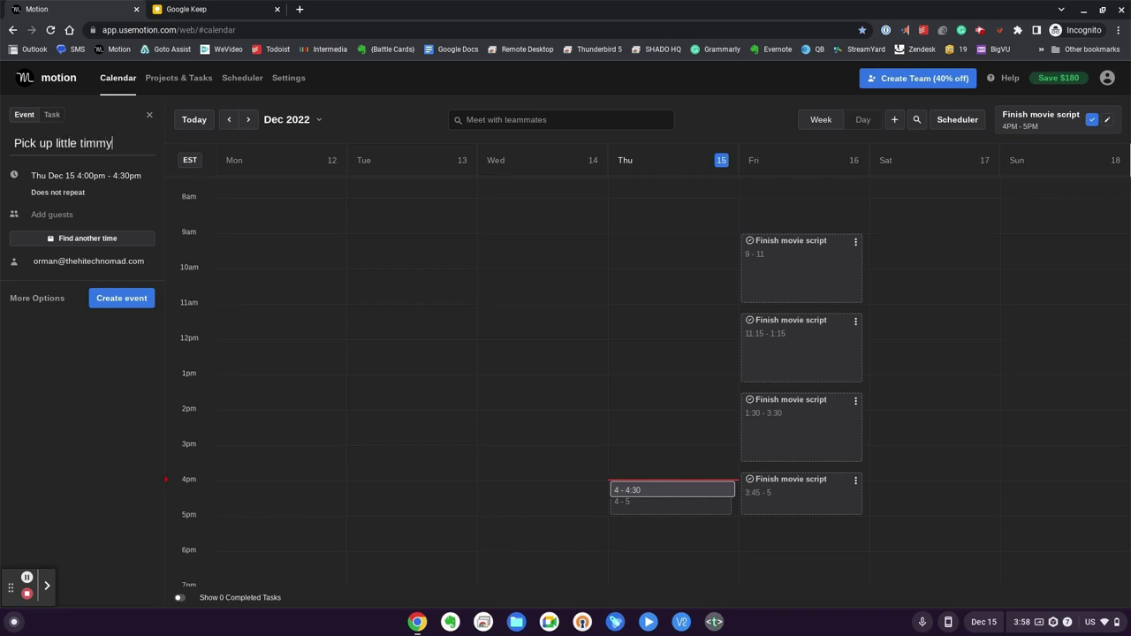
click(83, 175)
click(83, 175)
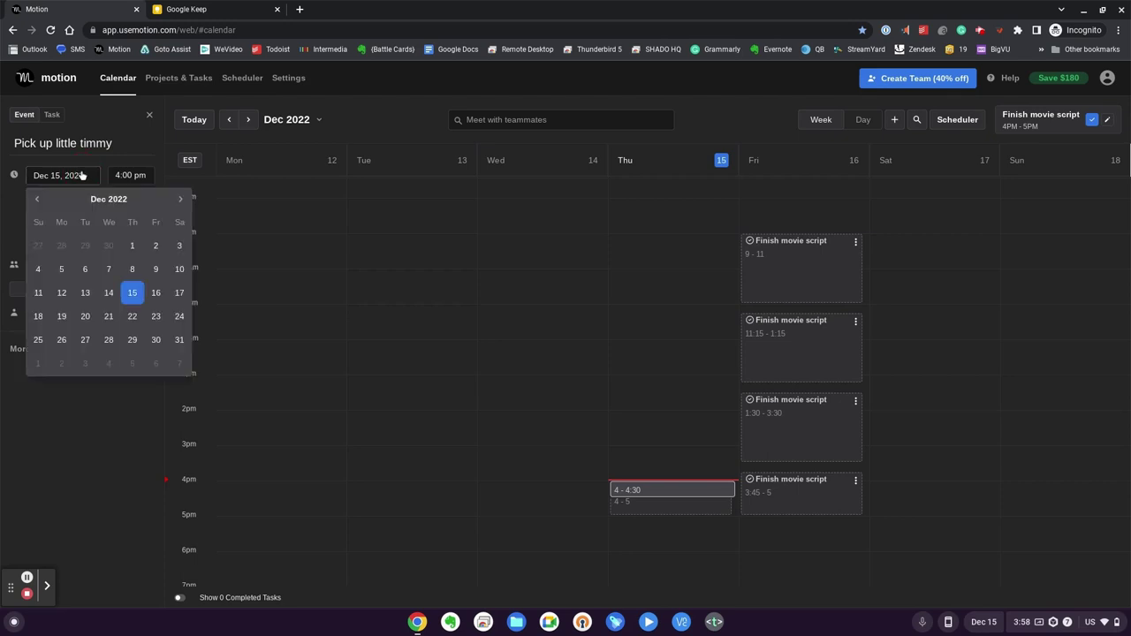
click(156, 292)
click(132, 175)
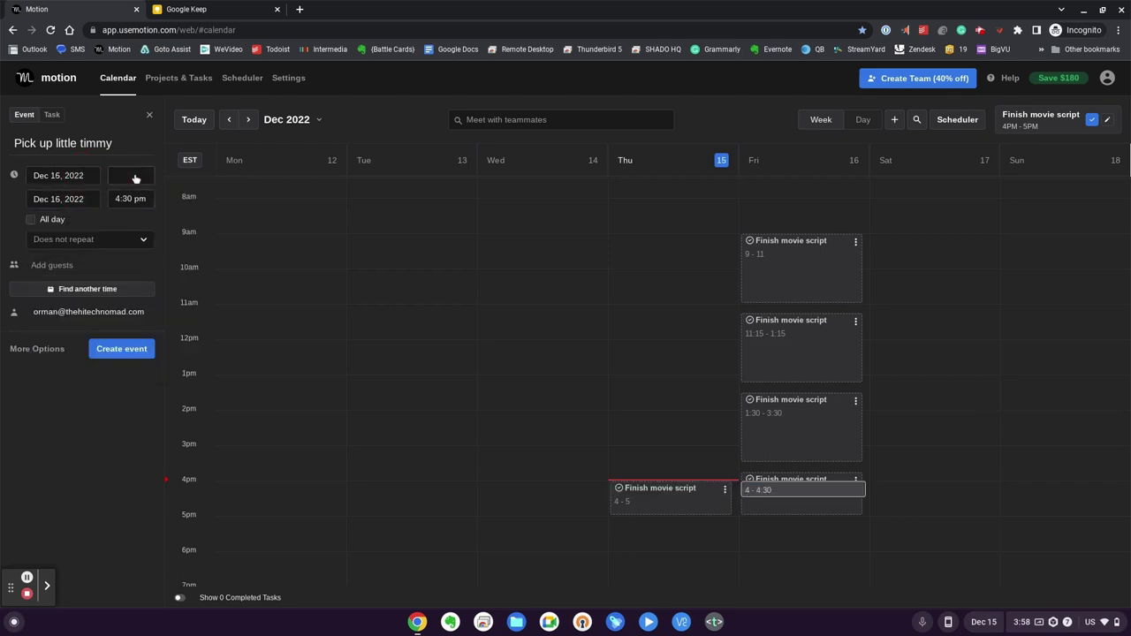
text(2:00)
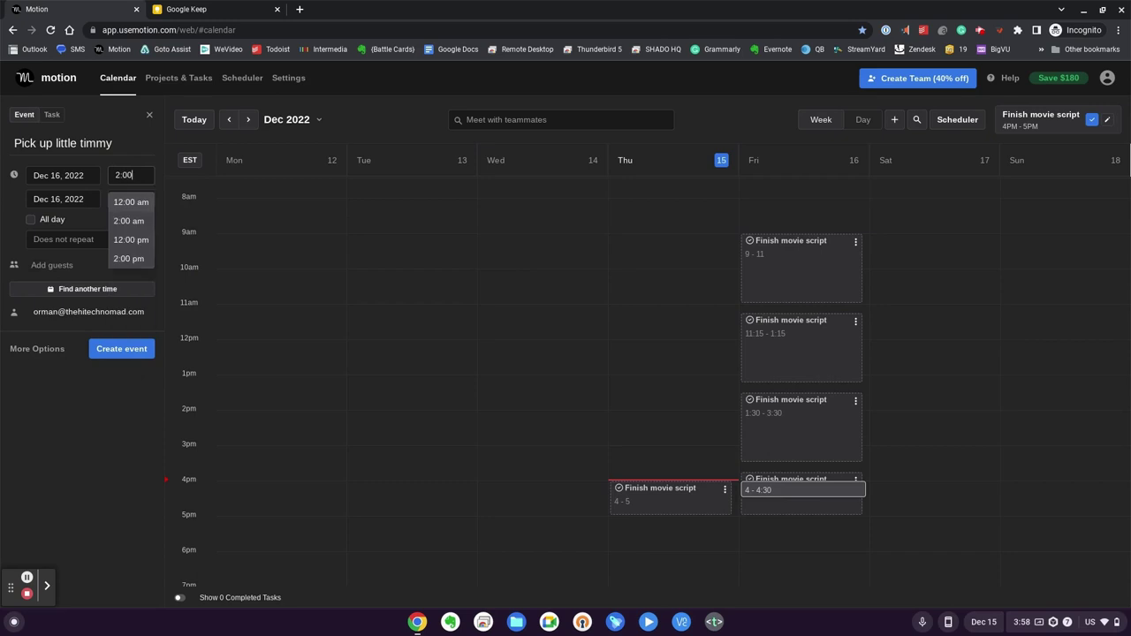
click(129, 258)
click(137, 201)
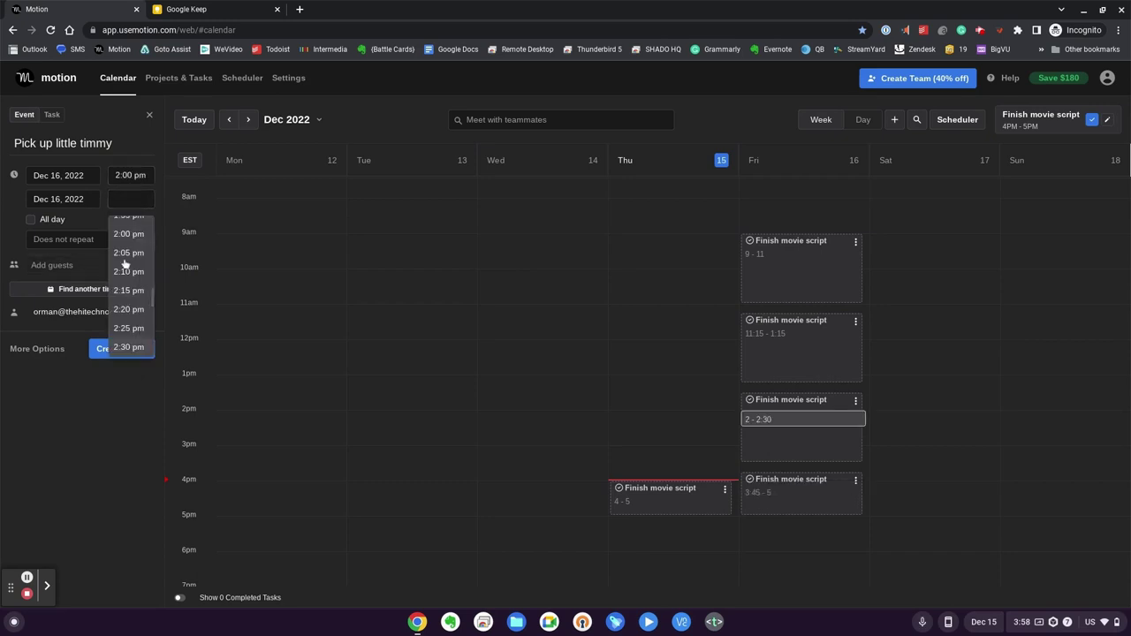
scroll(131, 283, down, 2)
click(129, 295)
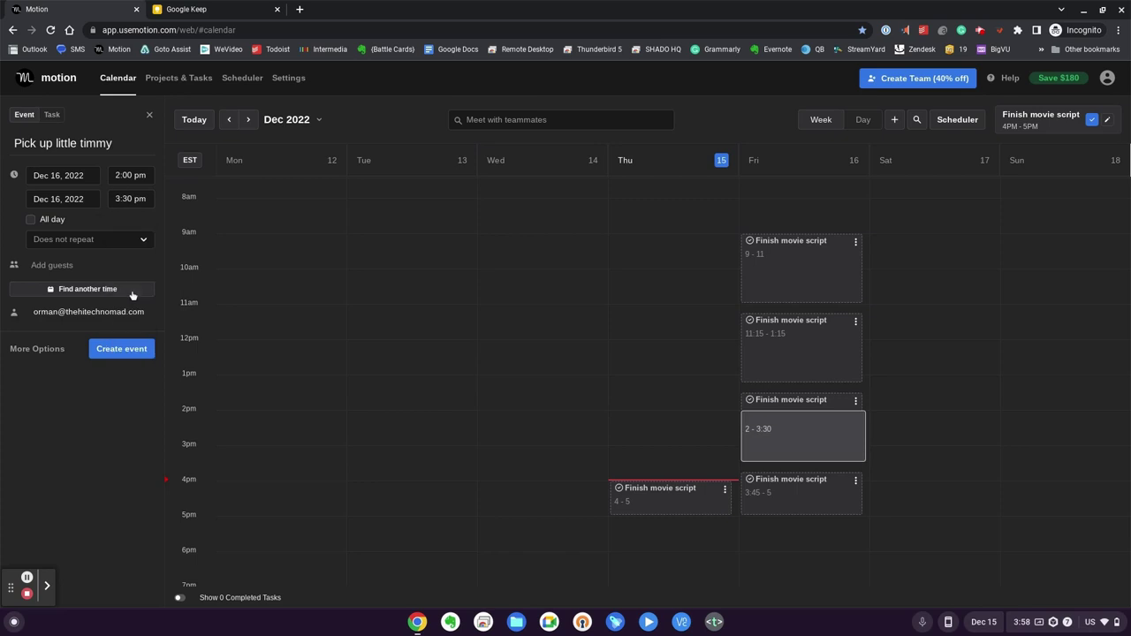
Repeat the event weekly on Mon, Tue, Wed and Fri until March 23, 2023, and save it
click(75, 241)
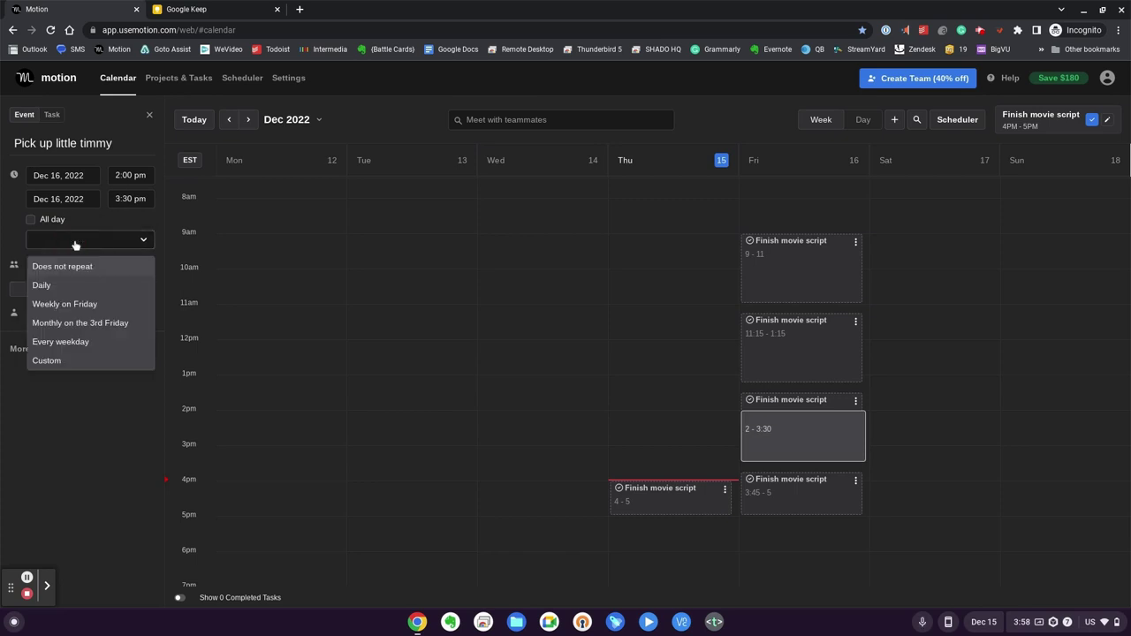
click(63, 362)
click(517, 301)
click(541, 301)
click(565, 303)
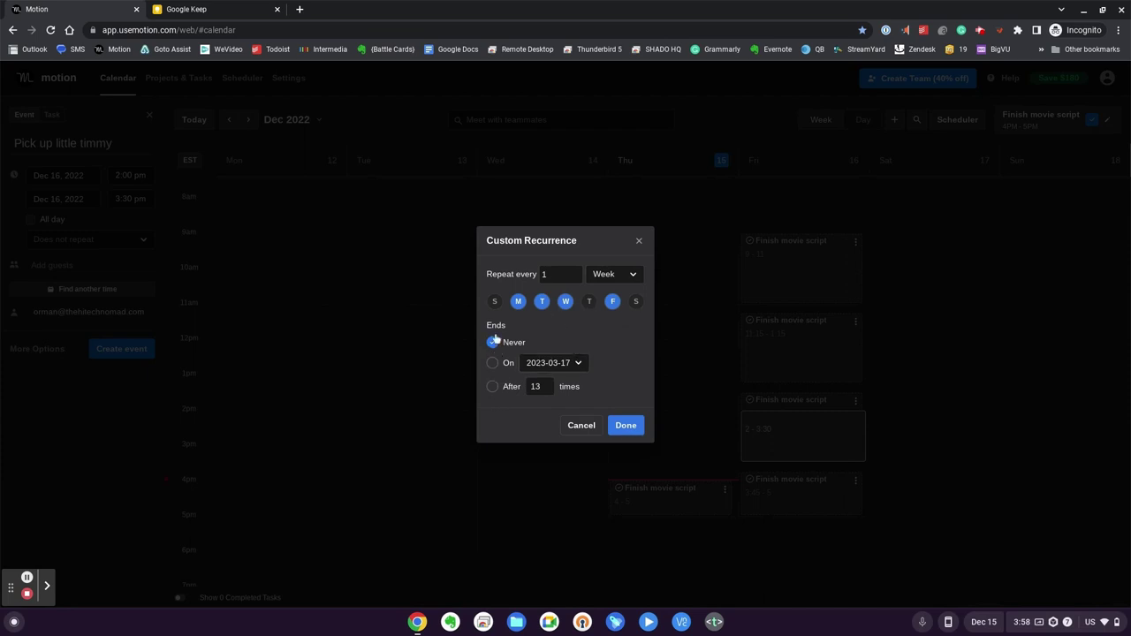
click(493, 364)
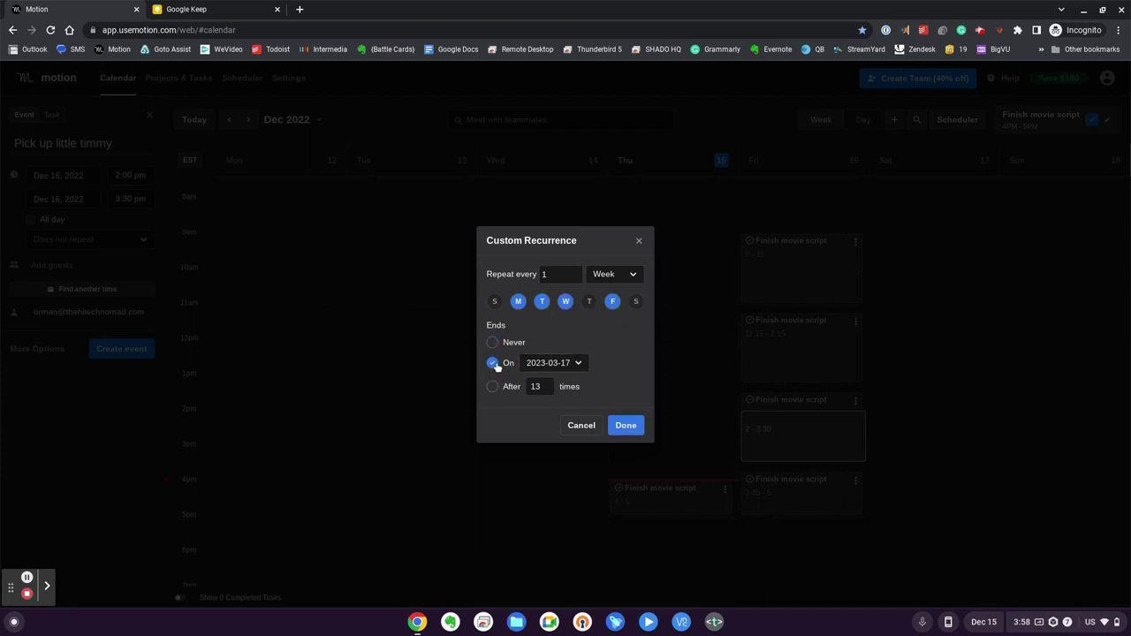
click(576, 362)
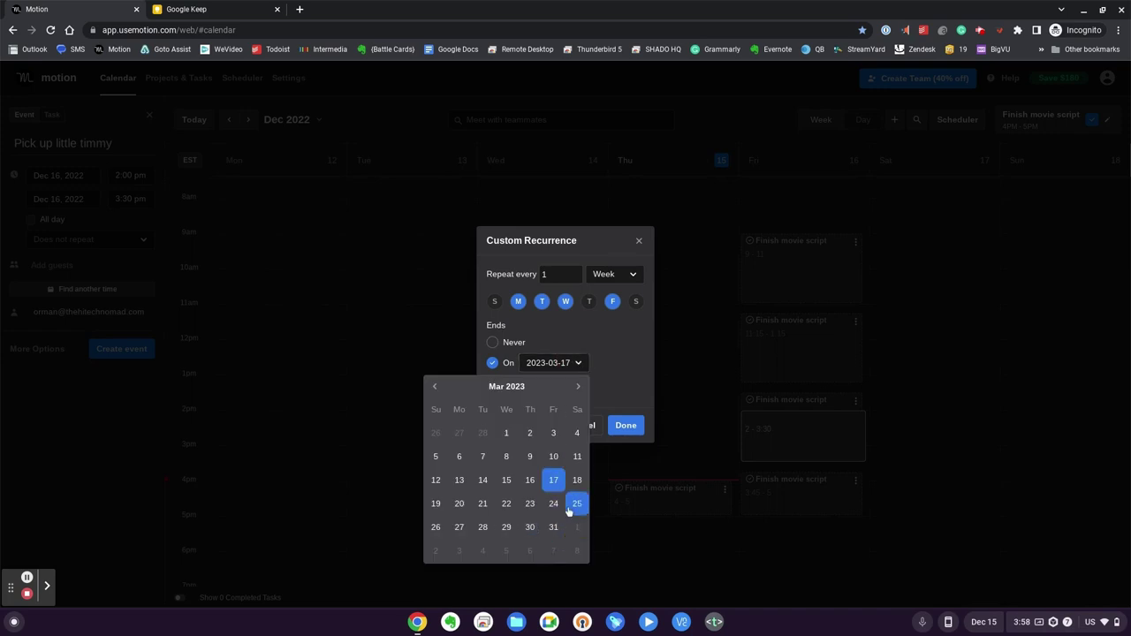
click(530, 504)
click(625, 427)
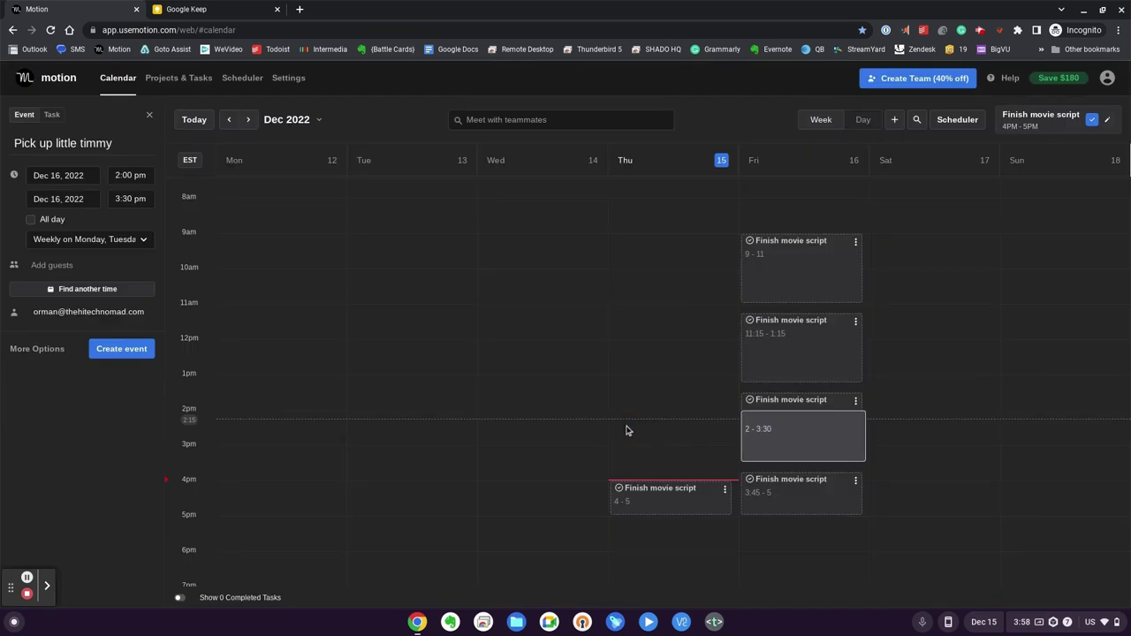
click(133, 351)
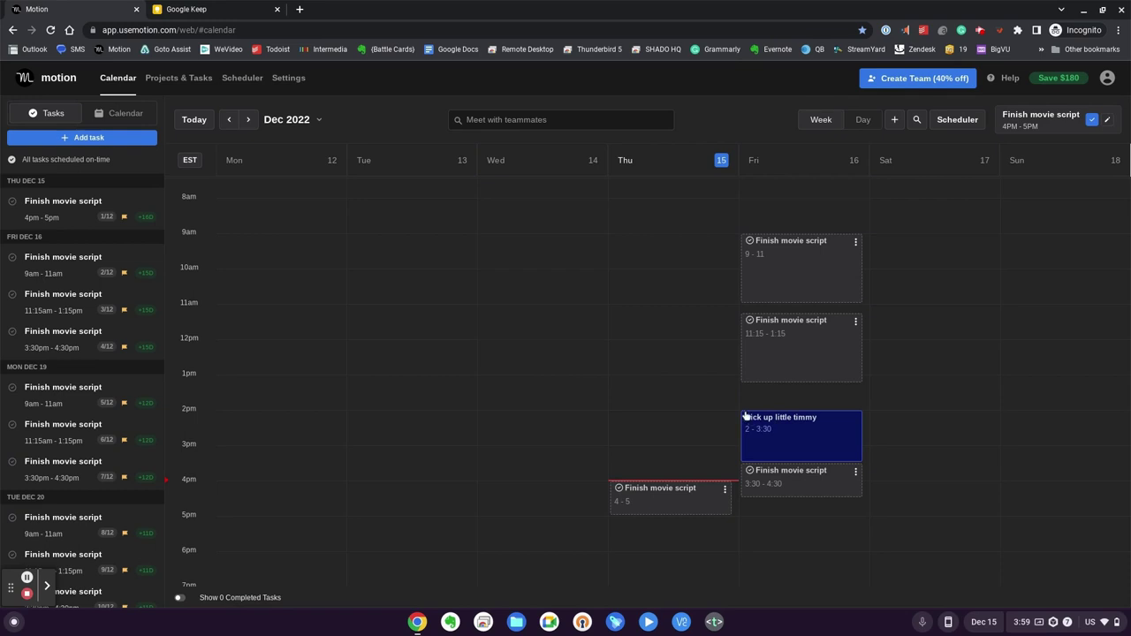
Check the Dec 19–25 week, return to the current week, then view the Google Keep Tasks note
click(247, 121)
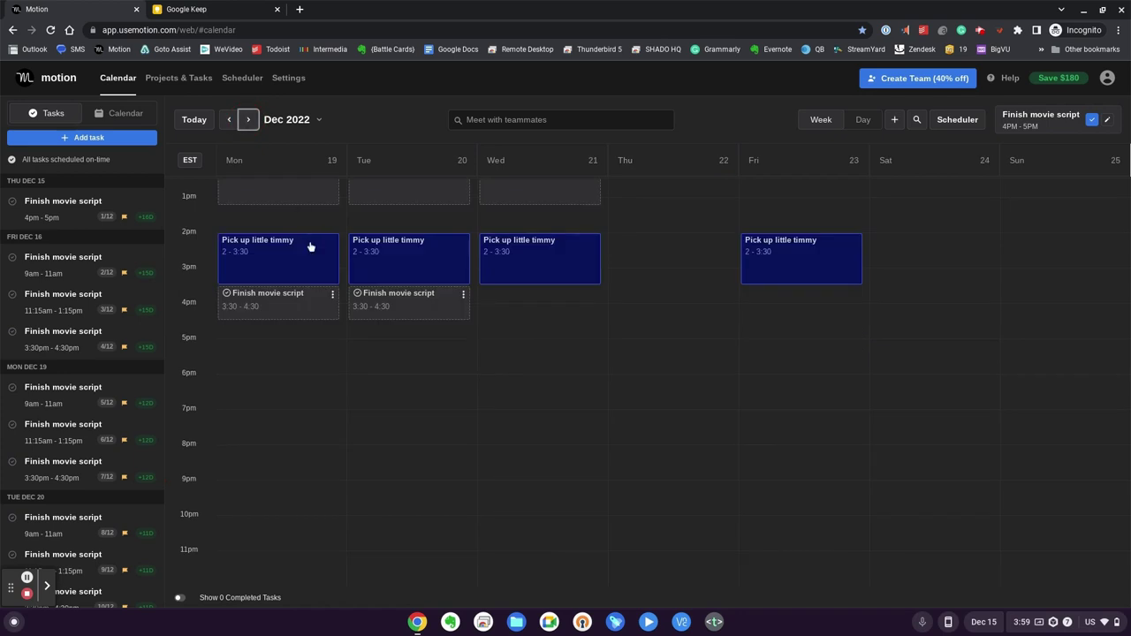
scroll(310, 245, up, 5)
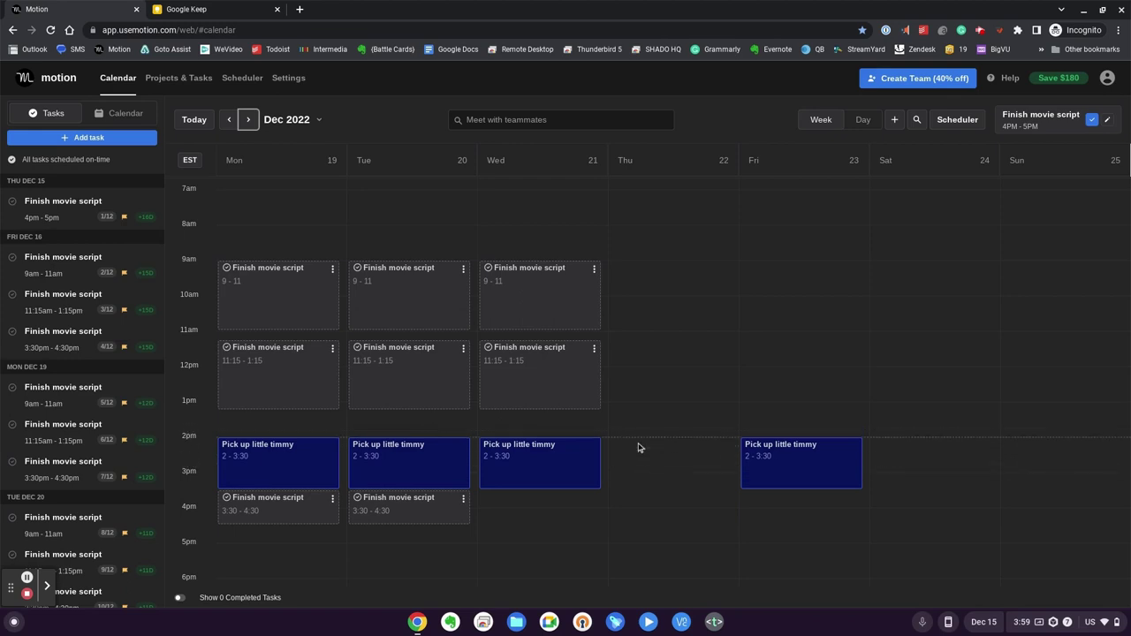
click(228, 120)
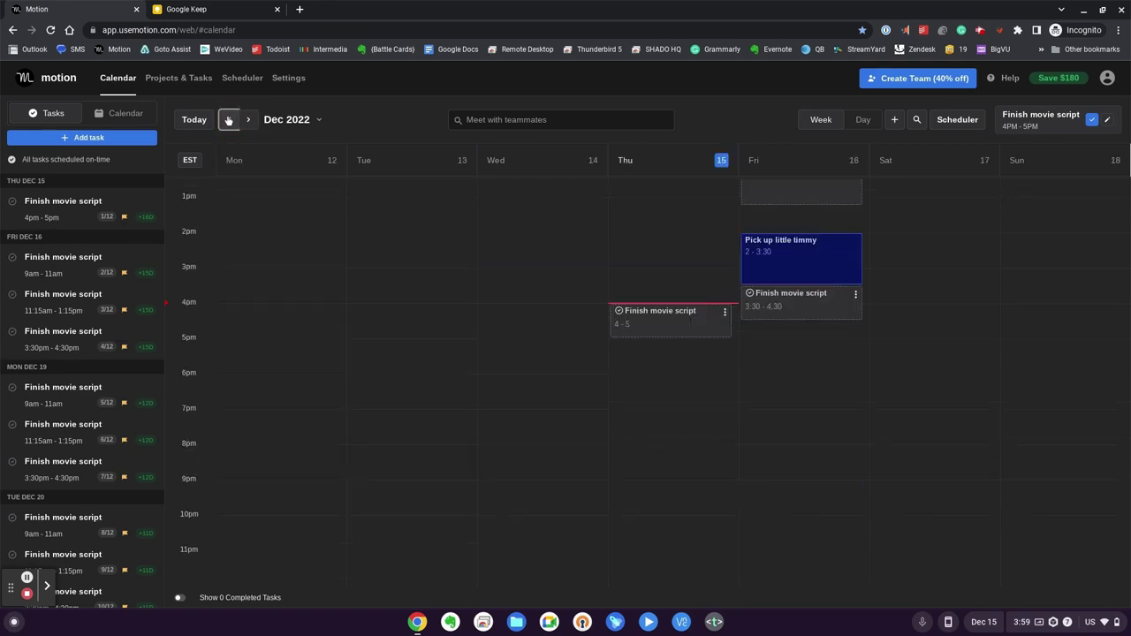
click(205, 11)
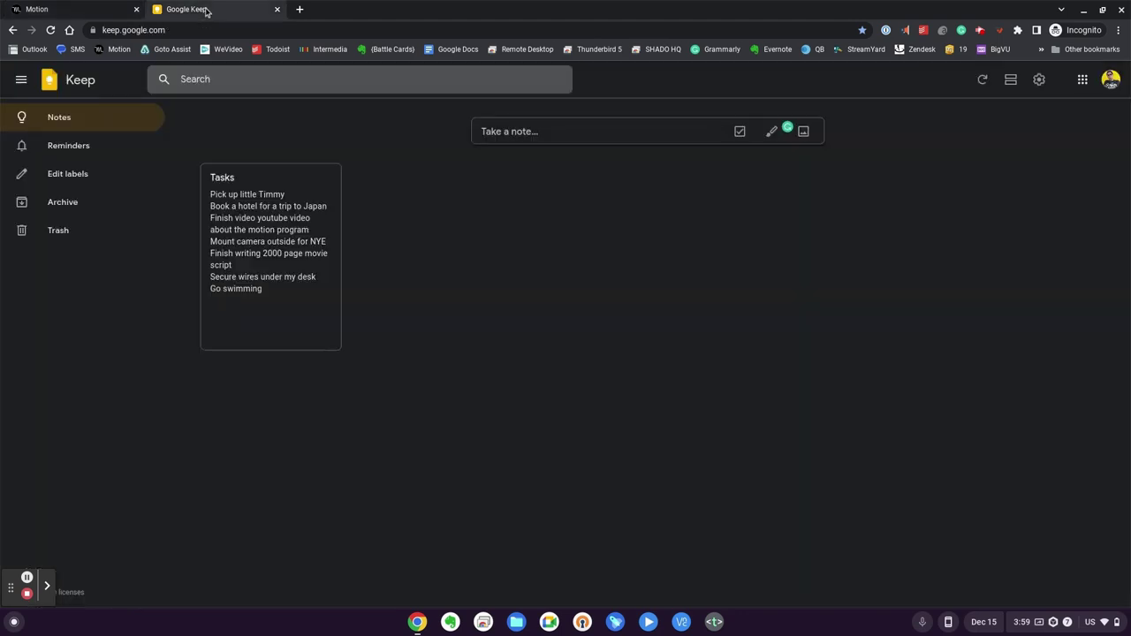
Add a task 'Finish youtube video' lasting 2 hours with 30-minute minimum chunks
click(111, 9)
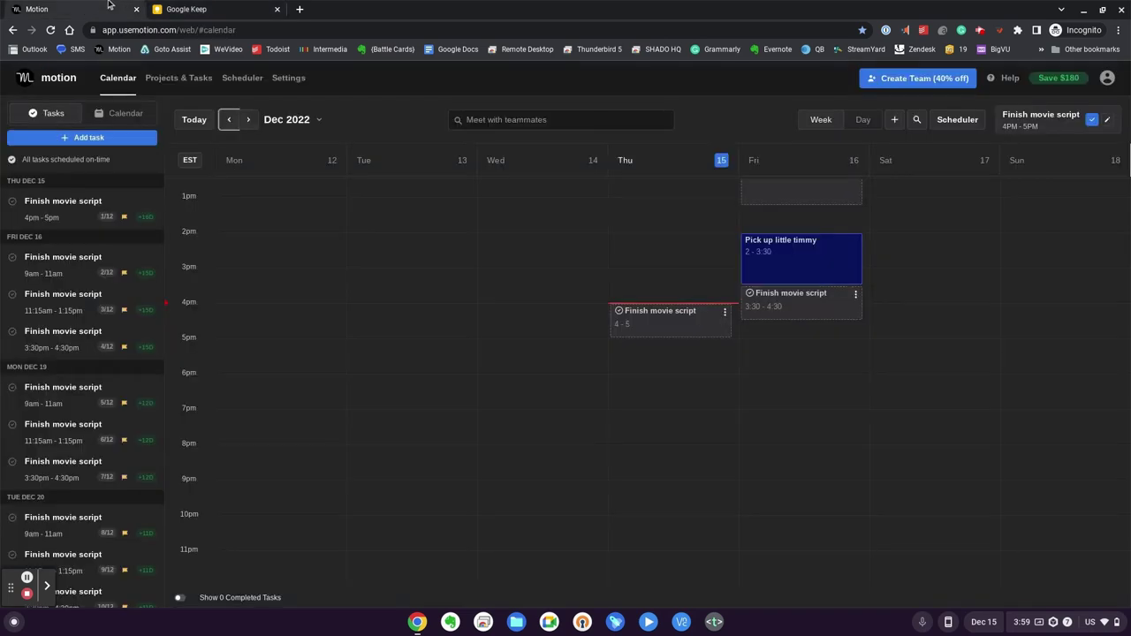
click(81, 142)
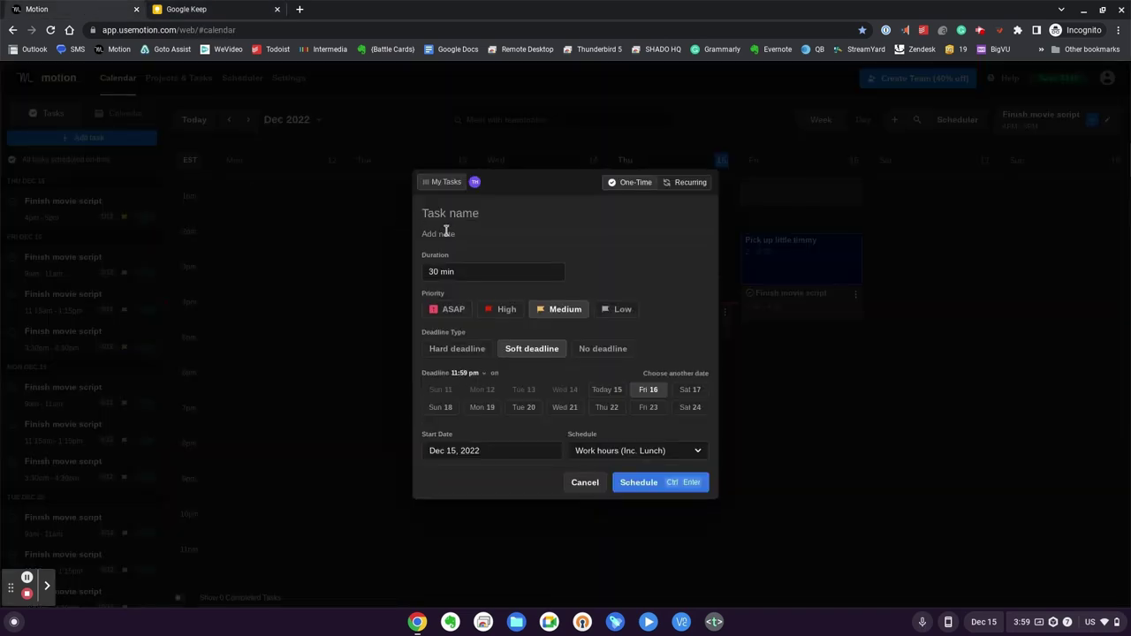
text(F)
key(BackSpace)
text(Finish youtube video)
click(561, 272)
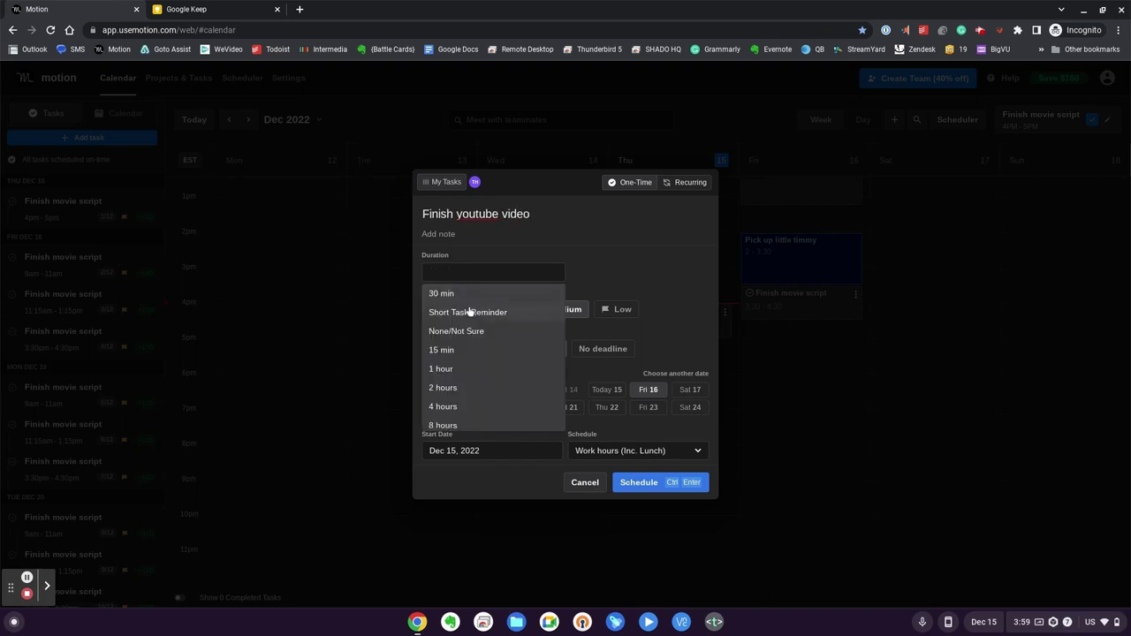
click(449, 389)
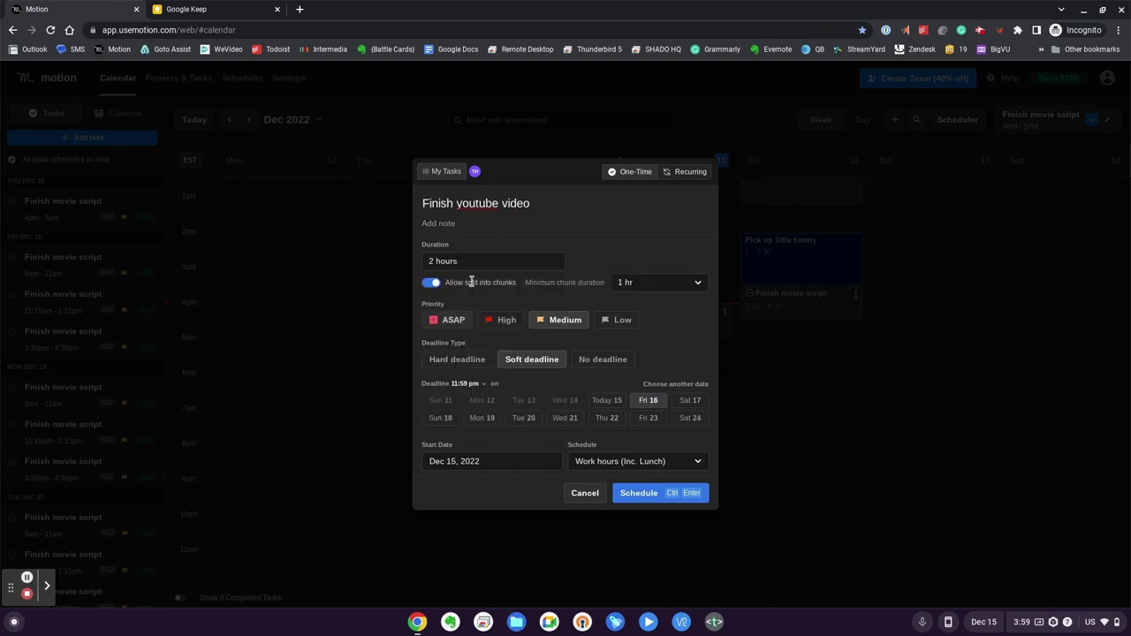
click(624, 289)
click(629, 329)
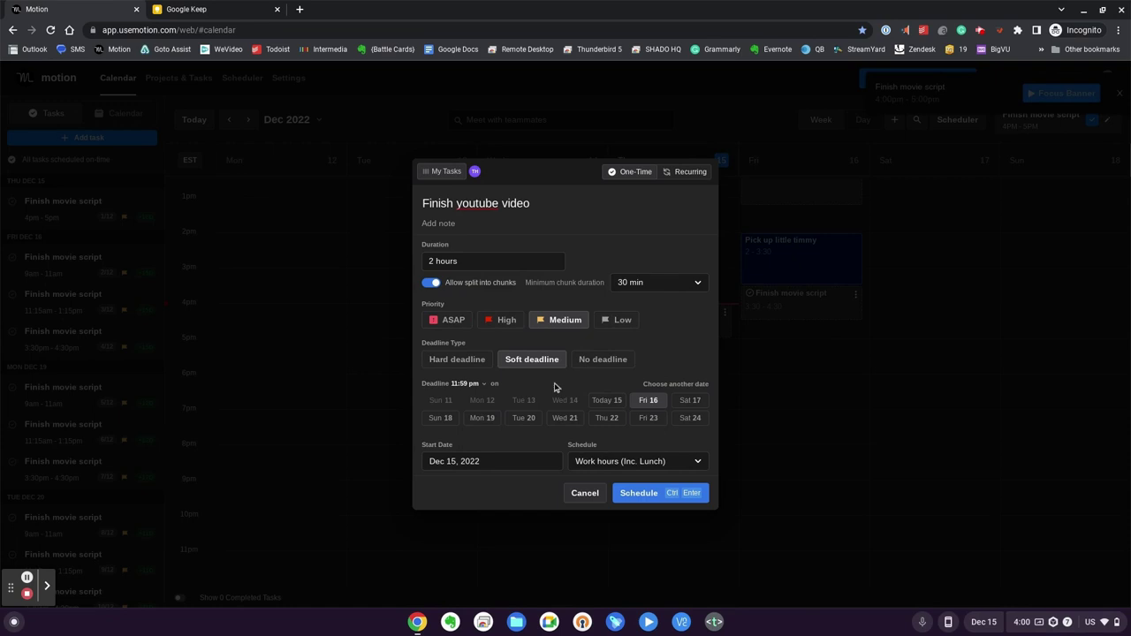
Give it a hard Friday 16 deadline and the Day Time schedule, then schedule it
click(649, 400)
click(649, 403)
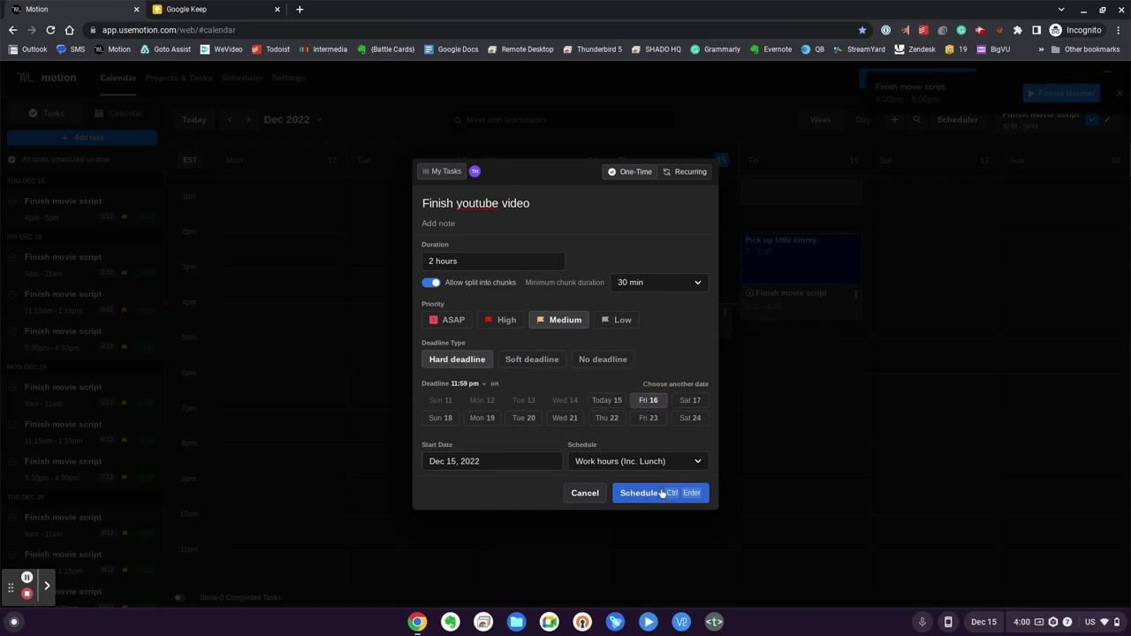
click(649, 462)
scroll(621, 397, down, 1)
click(624, 424)
click(649, 494)
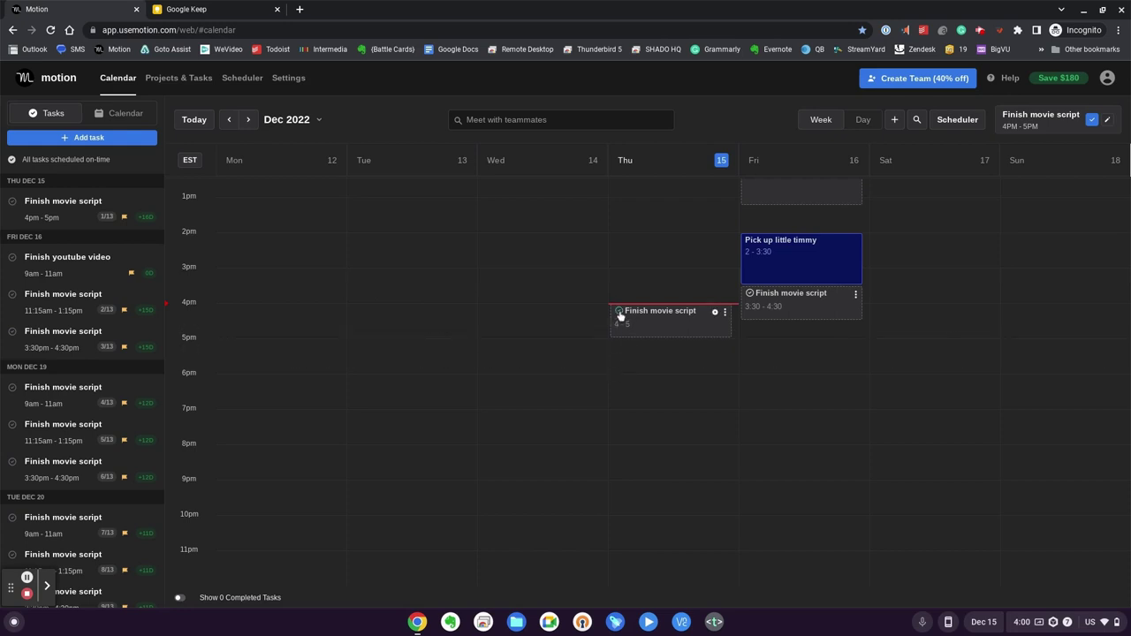
scroll(826, 362, up, 3)
scroll(827, 362, up, 1)
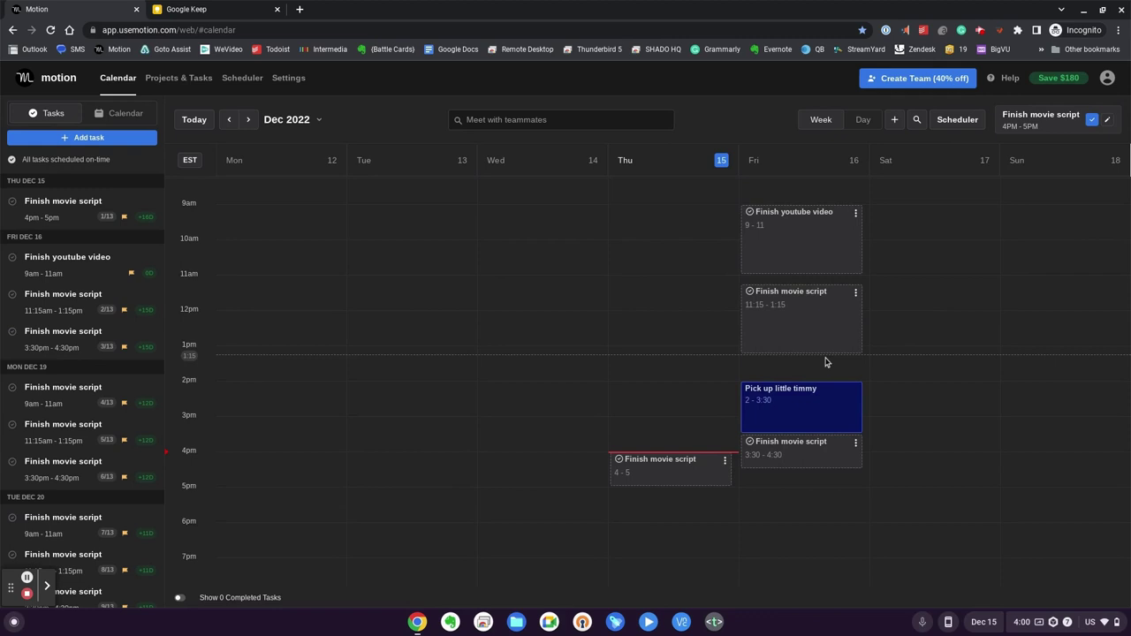
scroll(517, 262, down, 4)
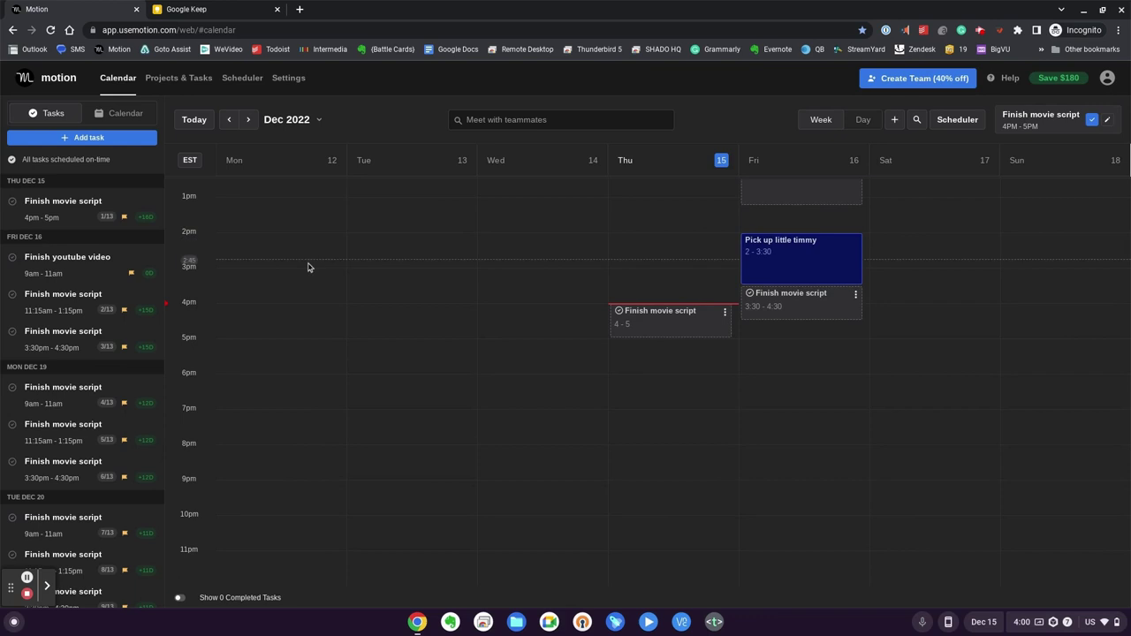
scroll(307, 267, up, 10)
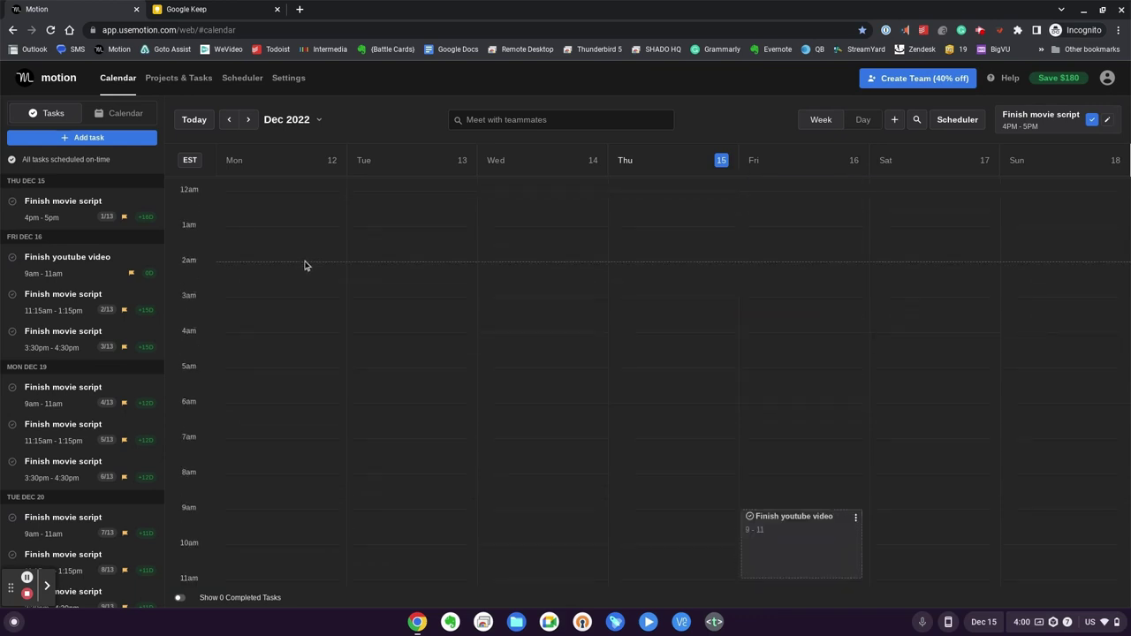
scroll(320, 303, down, 10)
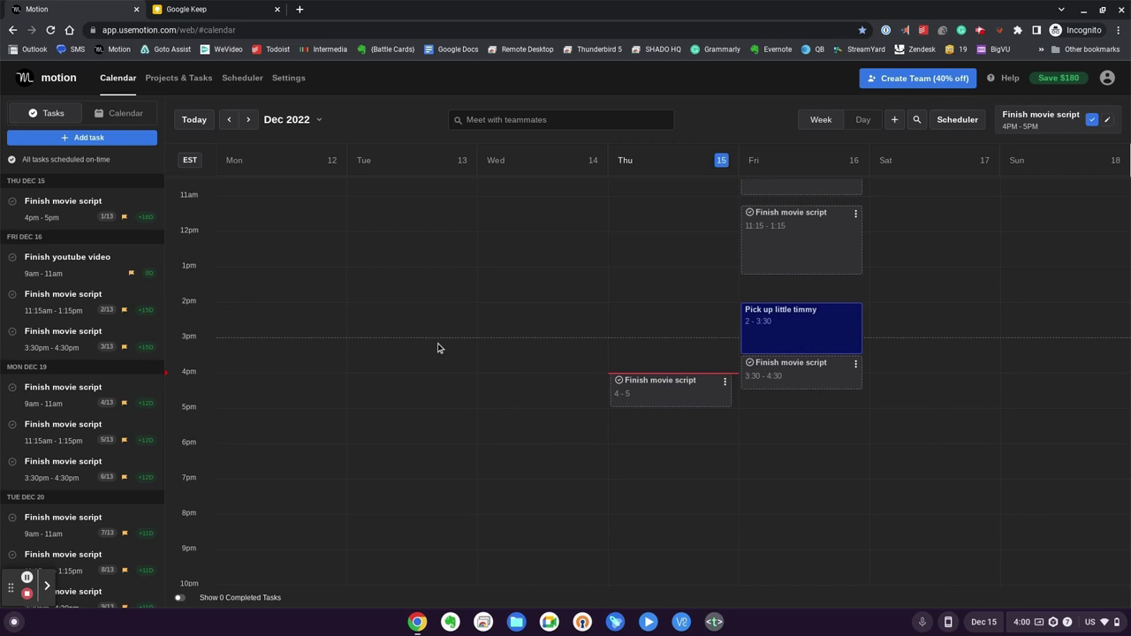
scroll(435, 347, up, 2)
scroll(434, 346, up, 2)
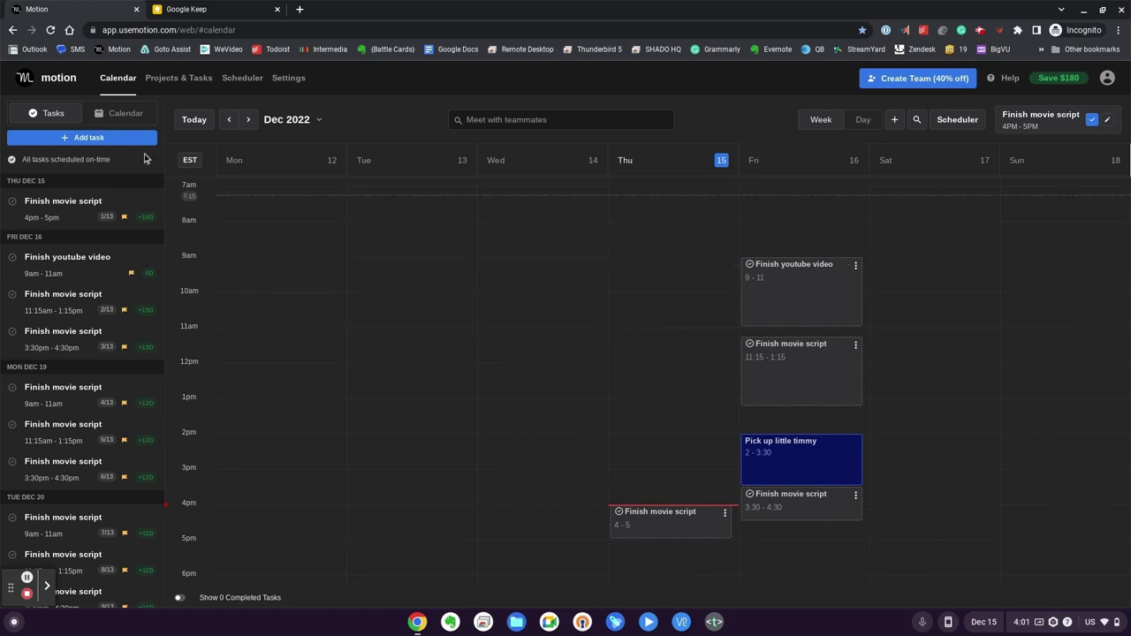
Start a 'Phone Call' event on Friday Dec 16 beginning at 8:30 am
click(893, 123)
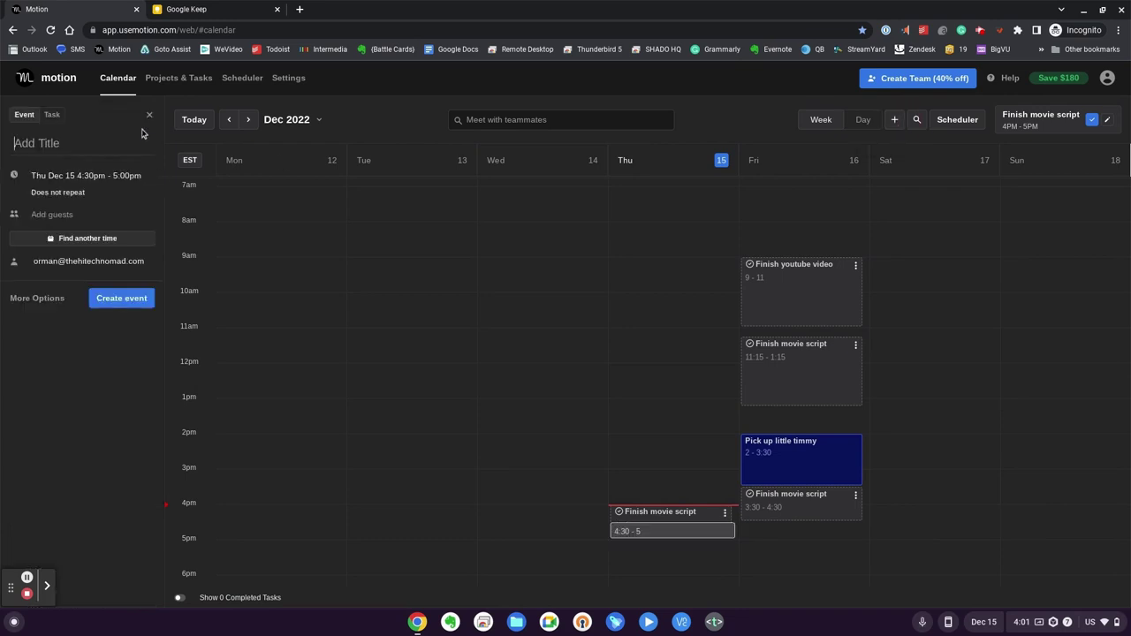
text(Phone Call)
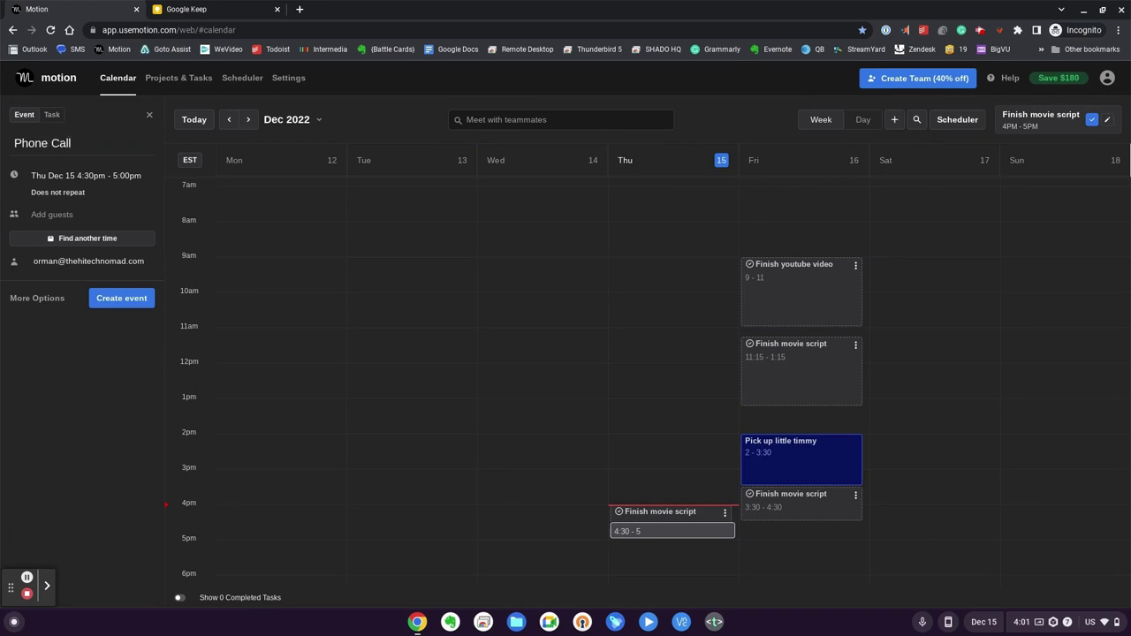
click(86, 175)
click(81, 185)
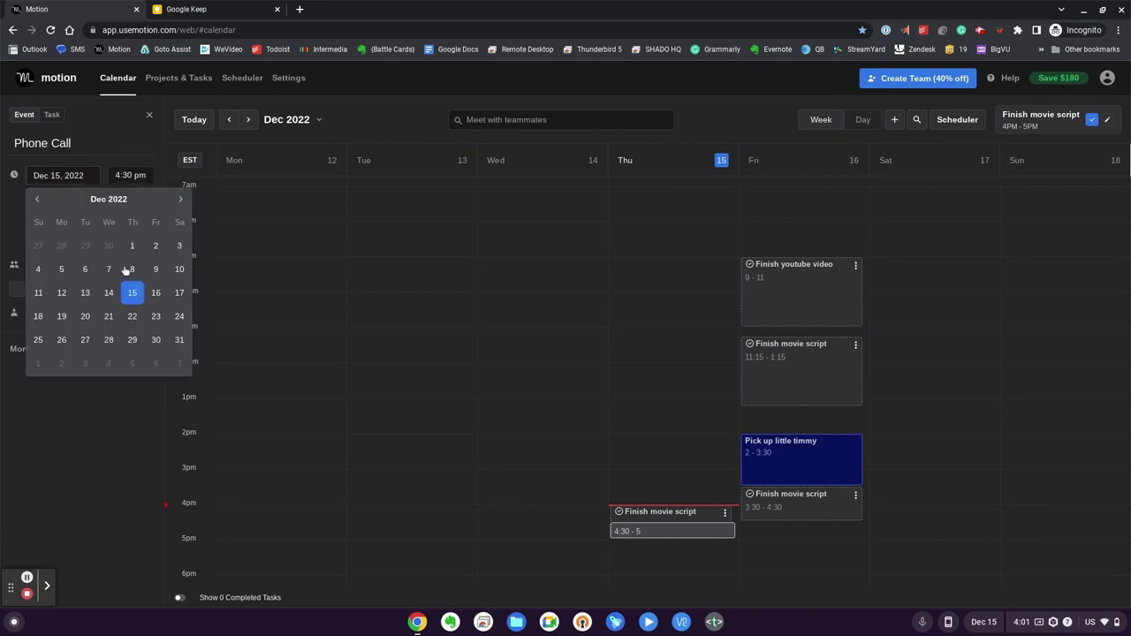
click(153, 291)
click(124, 178)
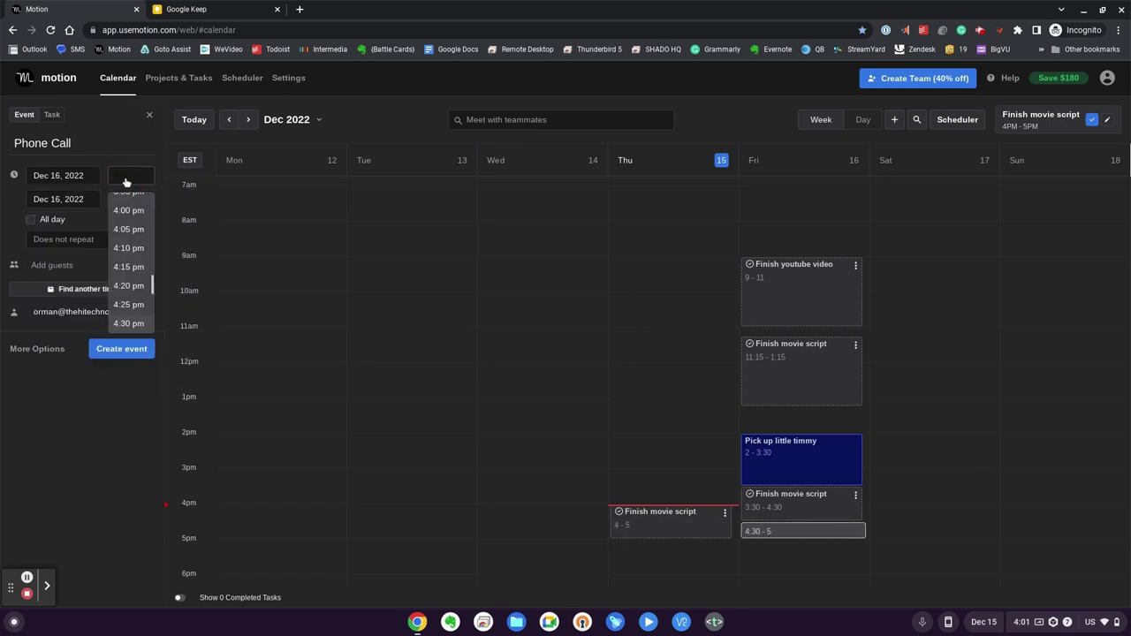
scroll(122, 242, up, 10)
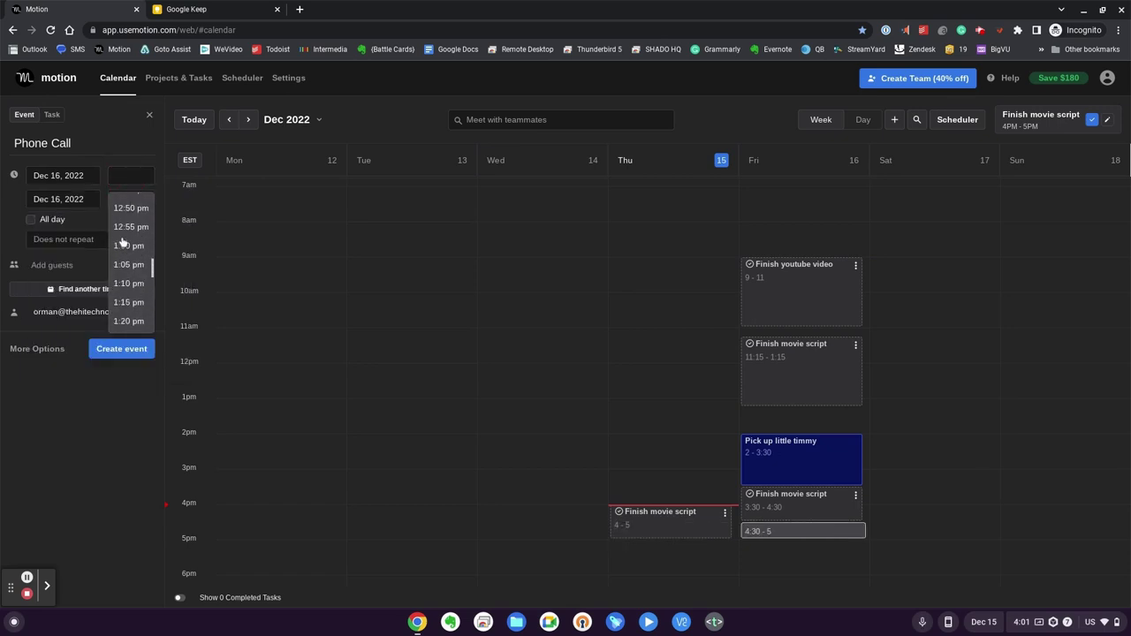
text(8:30)
click(129, 202)
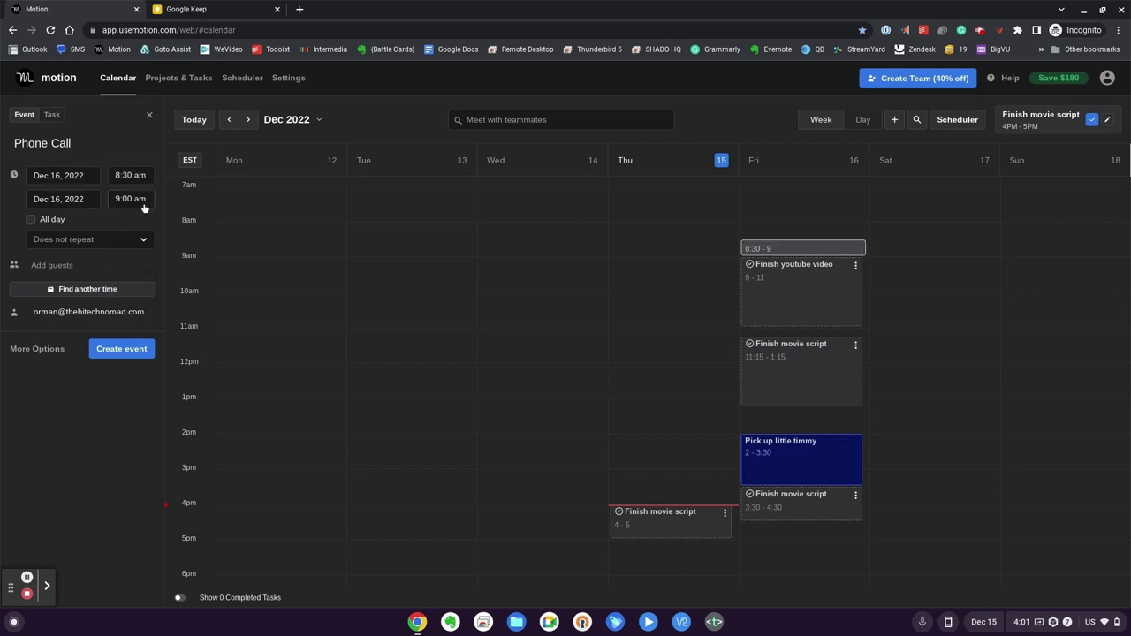
Set its end time to 10:30 am, create it, and check the Google Keep task list
click(125, 199)
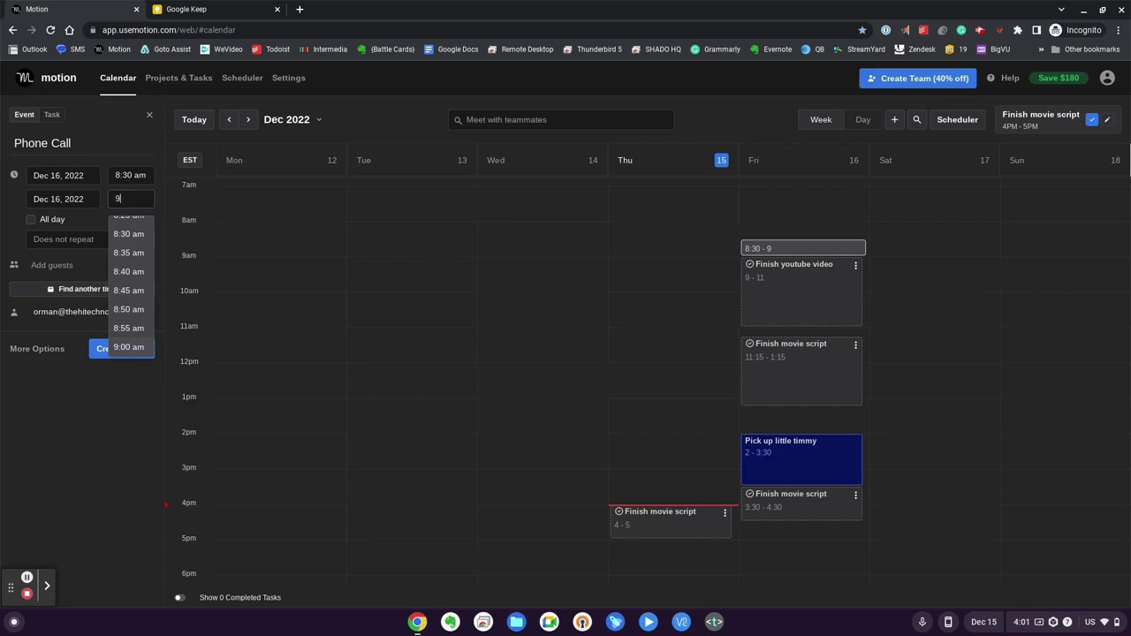
text(9=)
key(BackSpace)
key(BackSpace)
text(10)
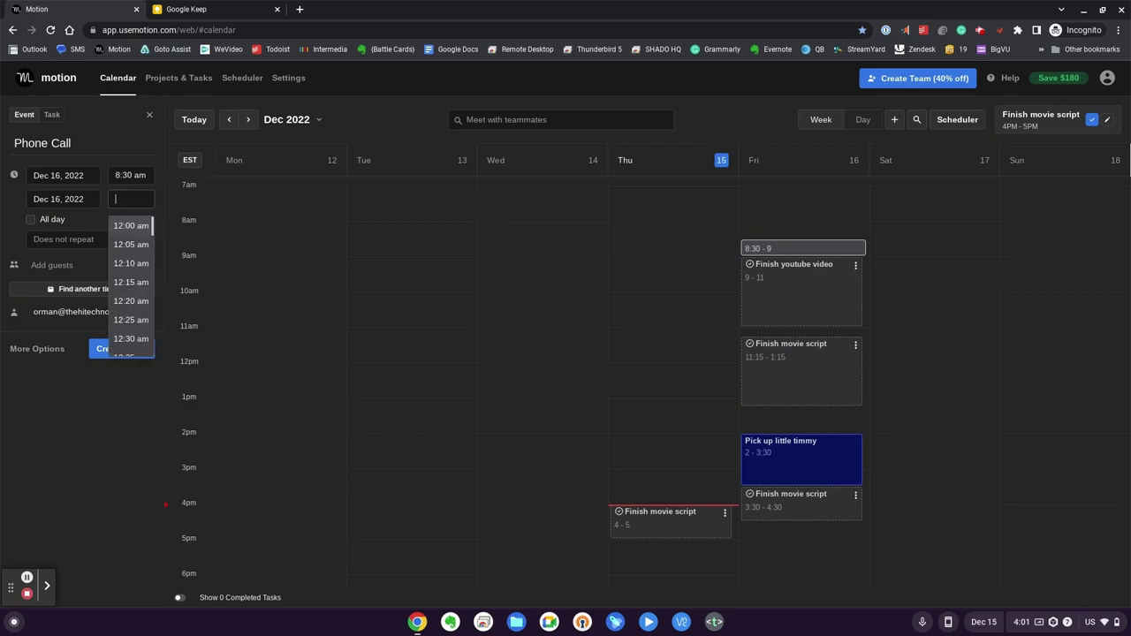
text(:)
click(139, 338)
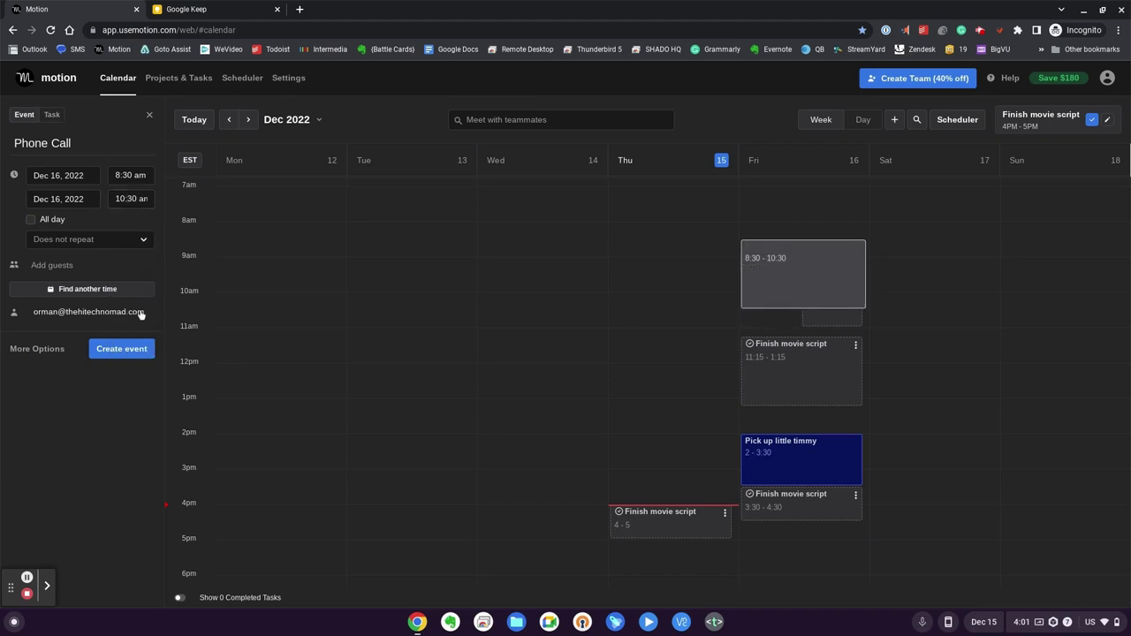
click(119, 350)
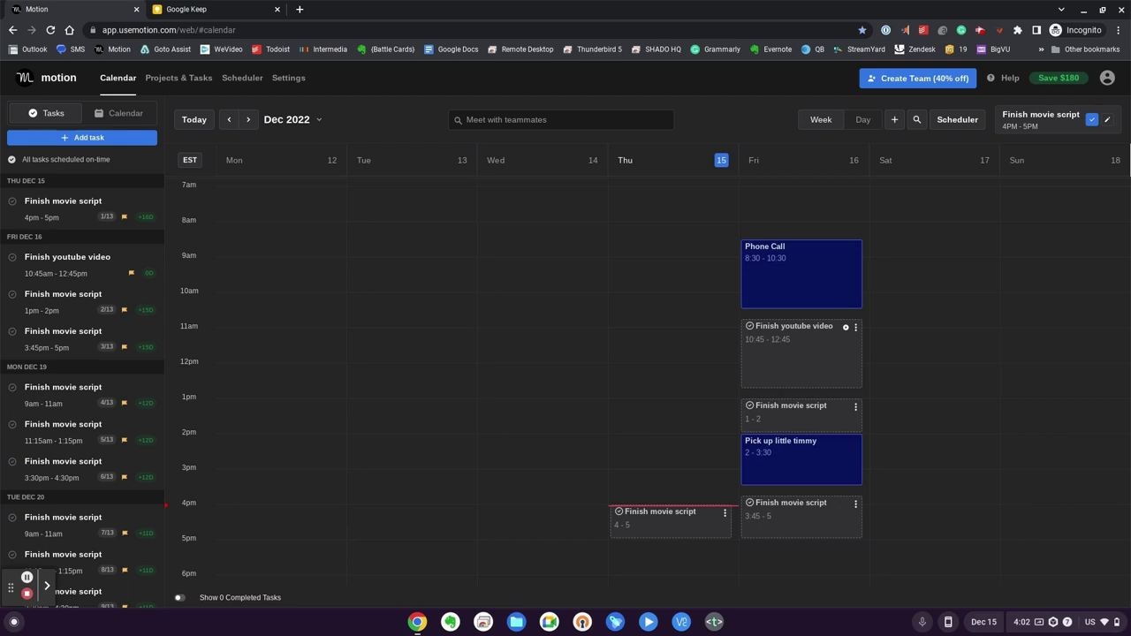
click(210, 7)
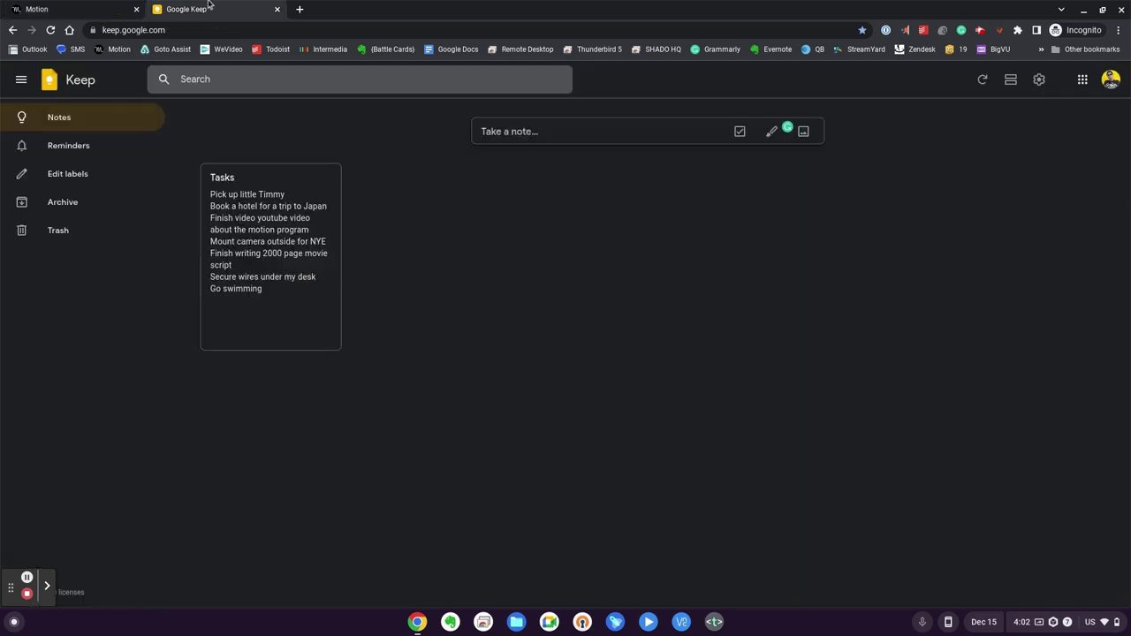
click(77, 7)
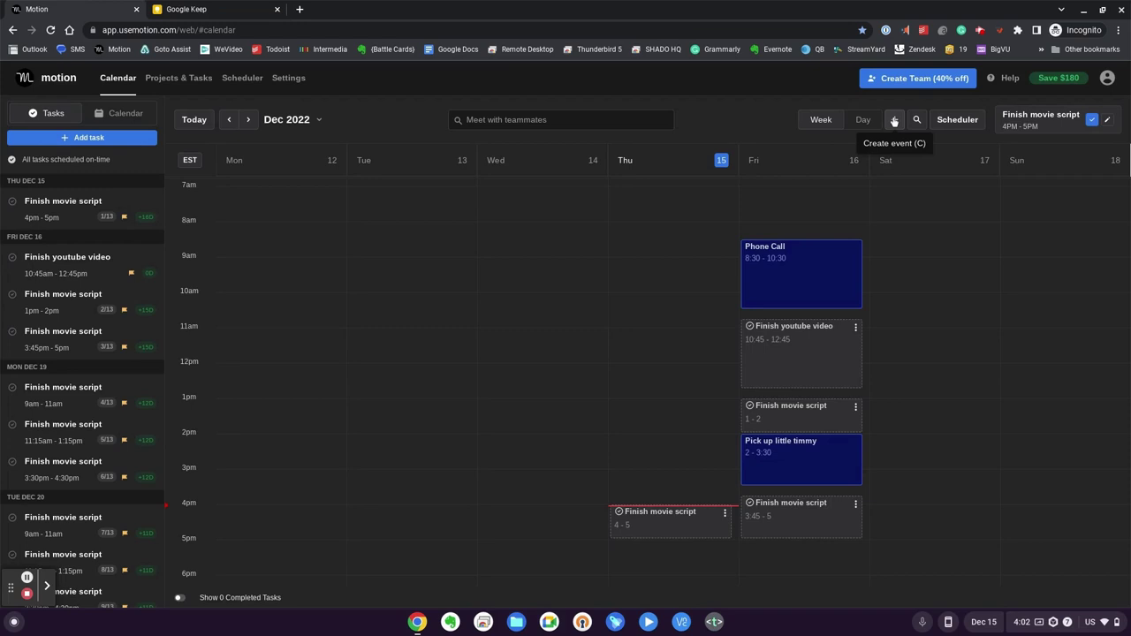
Schedule a 30-minute ASAP task 'Secure wire under desk' with chunk splitting turned off
click(88, 138)
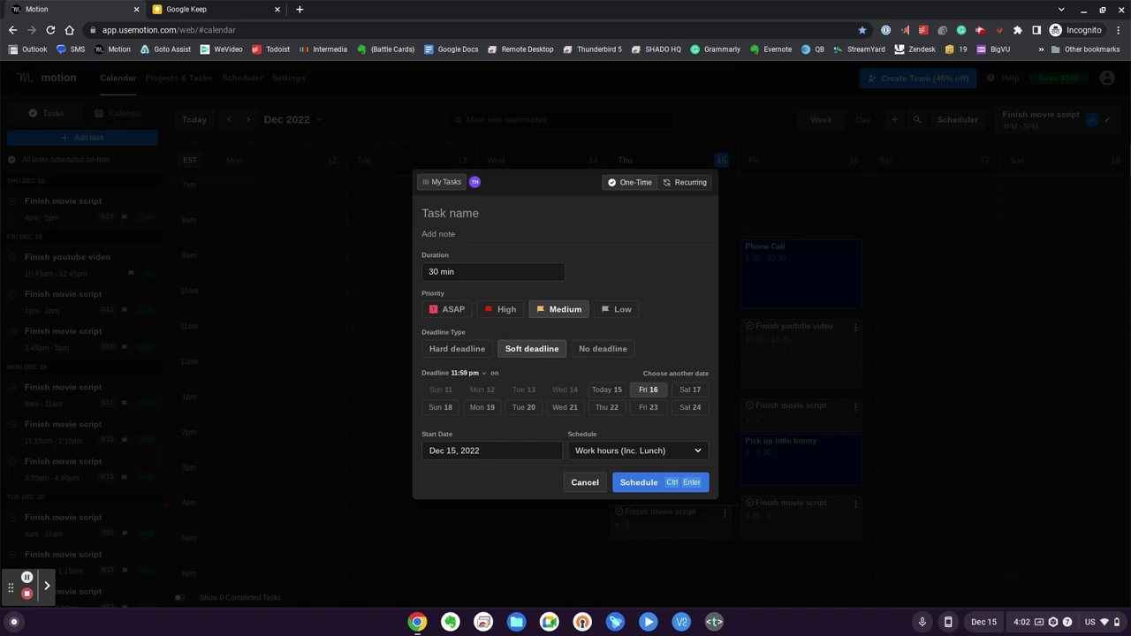
text(Secure wire under desk)
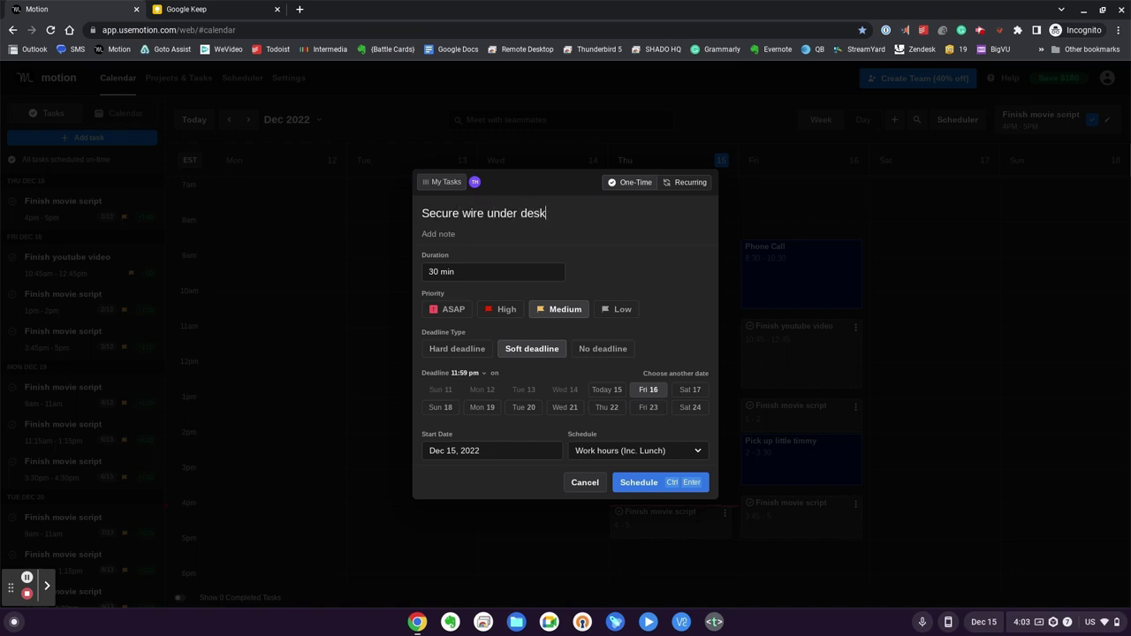
click(446, 311)
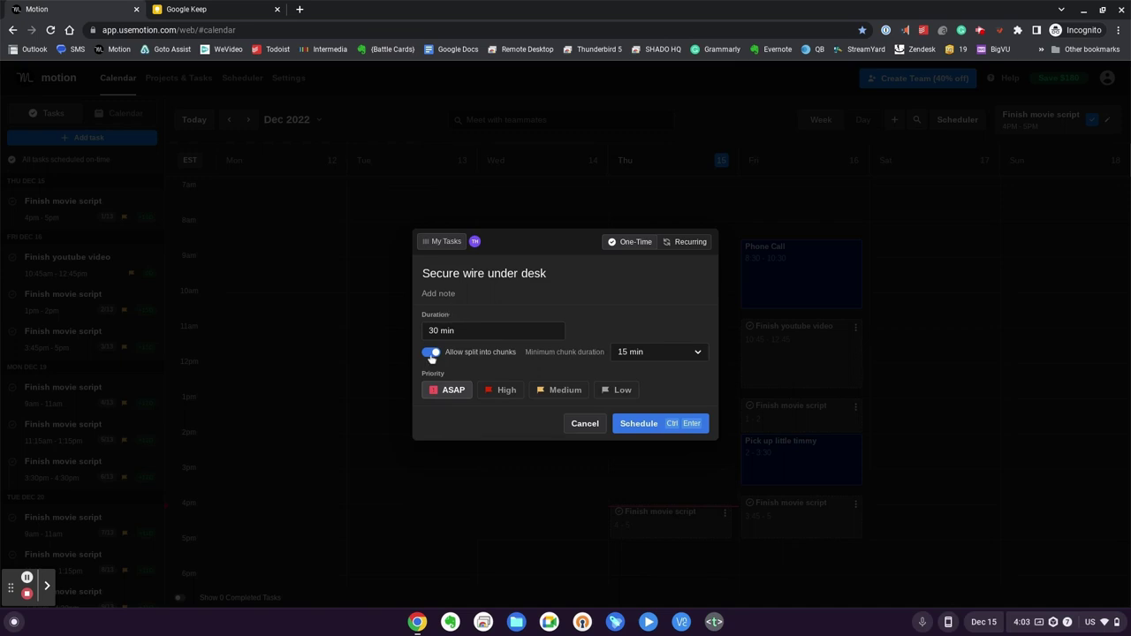
click(431, 352)
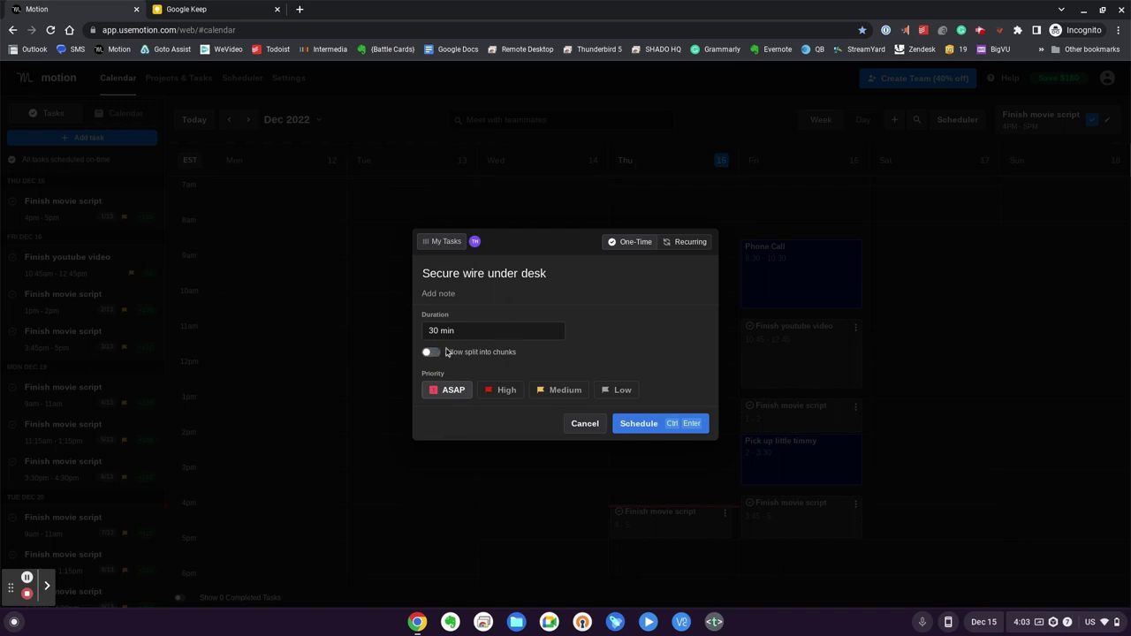
click(641, 422)
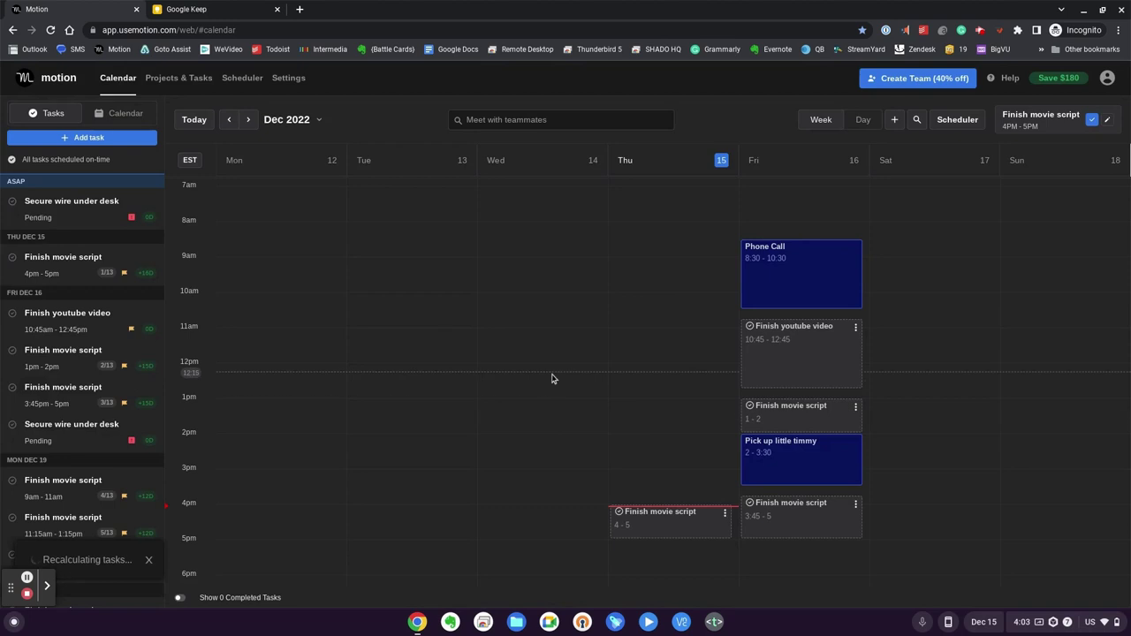